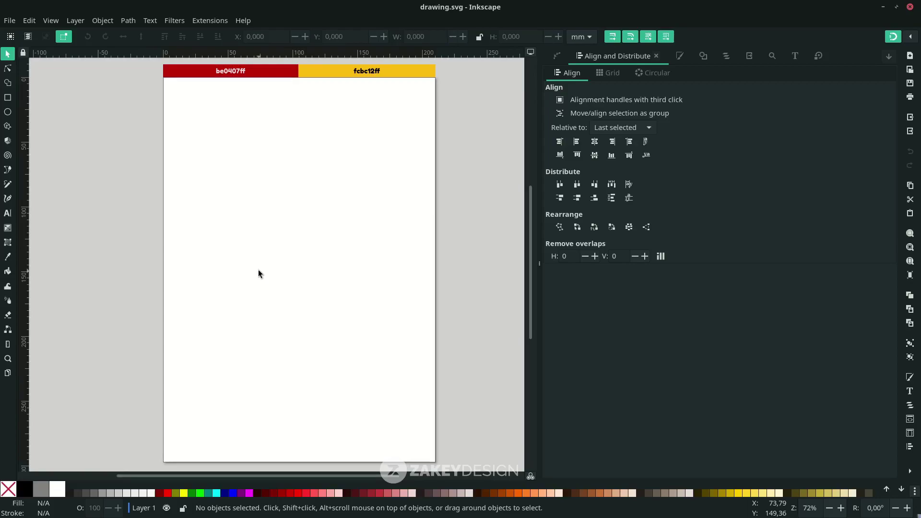
# - Import the cowboy-on-horseback PNG with the default bitmap import settings
pyautogui.scroll(-1, 257, 274)
pyautogui.hscroll(-1, 258, 274)
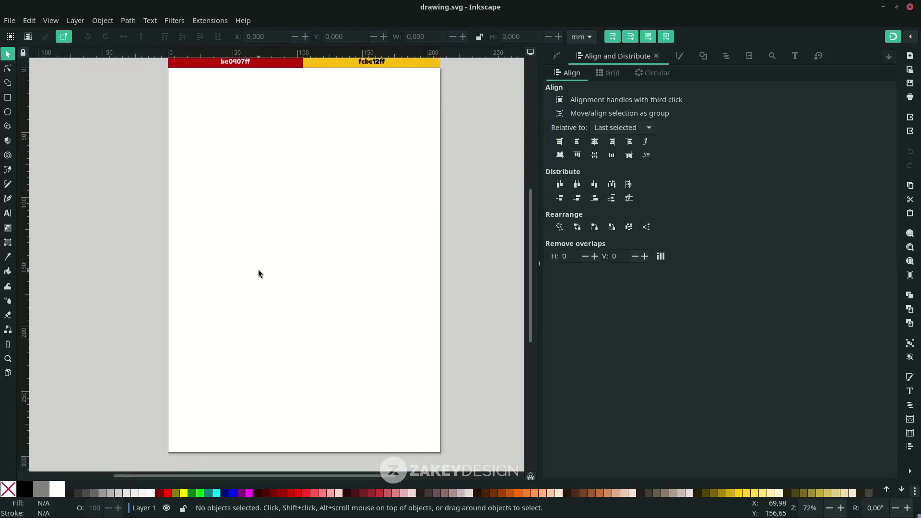
pyautogui.click(10, 21)
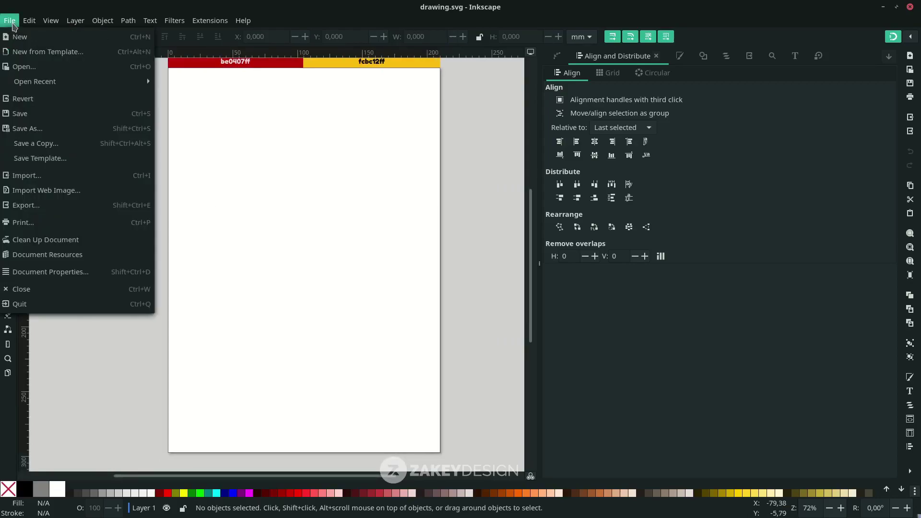
pyautogui.click(57, 175)
pyautogui.doubleClick(258, 101)
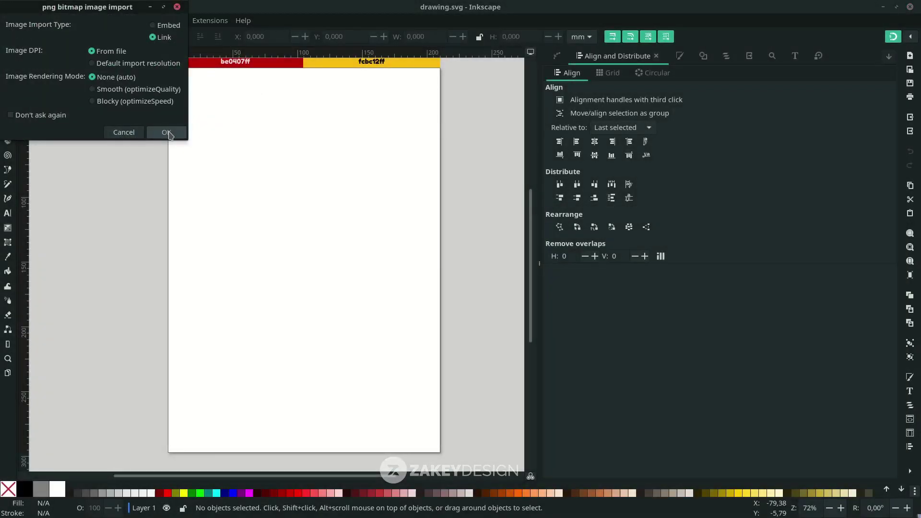
pyautogui.click(167, 132)
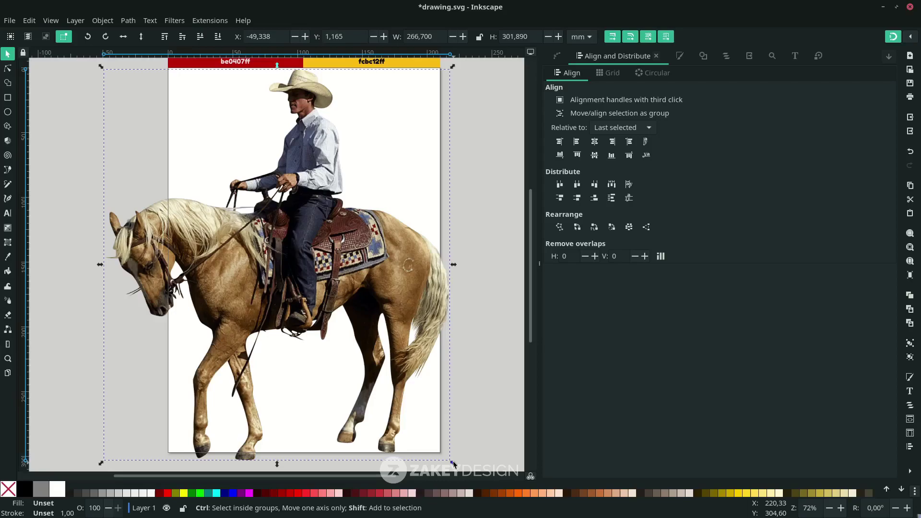
# - Shrink the cowboy photo to about 146 × 166 mm and move it onto the page
pyautogui.moveTo(452, 461); pyautogui.dragTo(373, 401)
pyautogui.moveTo(302, 236); pyautogui.dragTo(324, 241)
pyautogui.press('Escape')
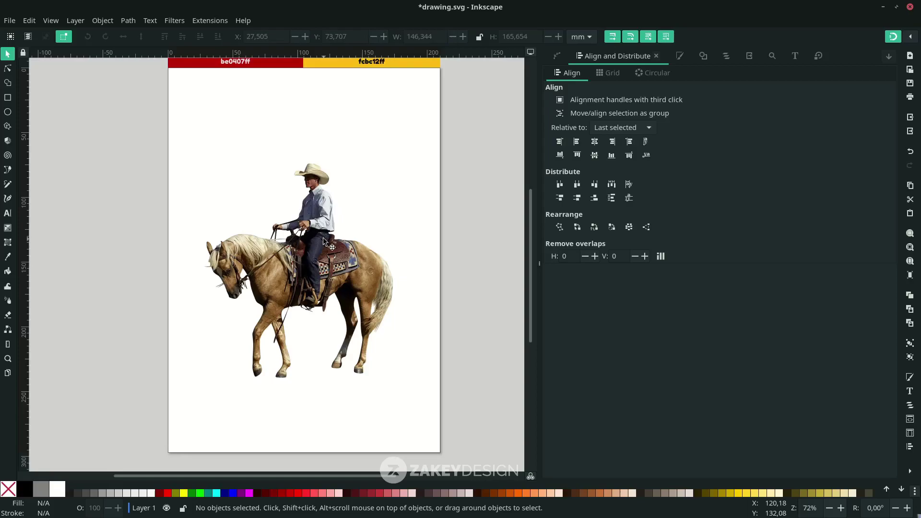
pyautogui.hscroll(-1, 323, 238)
pyautogui.hscroll(2, 323, 238)
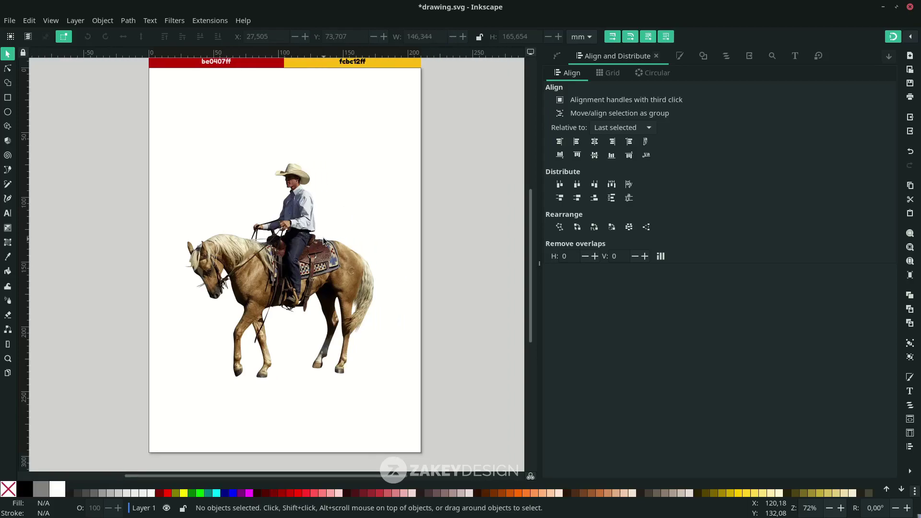
pyautogui.hscroll(-2, 323, 238)
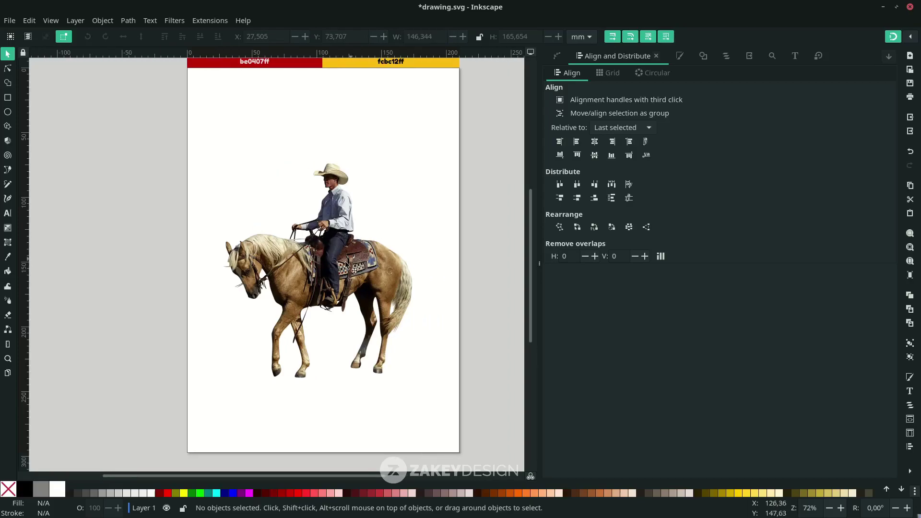
pyautogui.scroll(-1, 353, 277)
pyautogui.scroll(2, 353, 277)
pyautogui.scroll(-2, 353, 277)
pyautogui.click(327, 261)
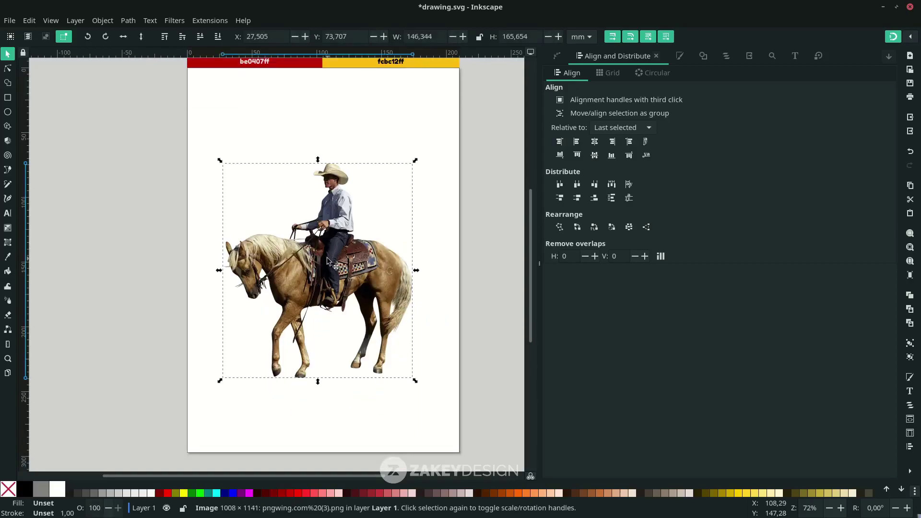
# - Trace the cowboy photo with Brightness cutoff, raising the threshold to about 0.979
pyautogui.click(129, 20)
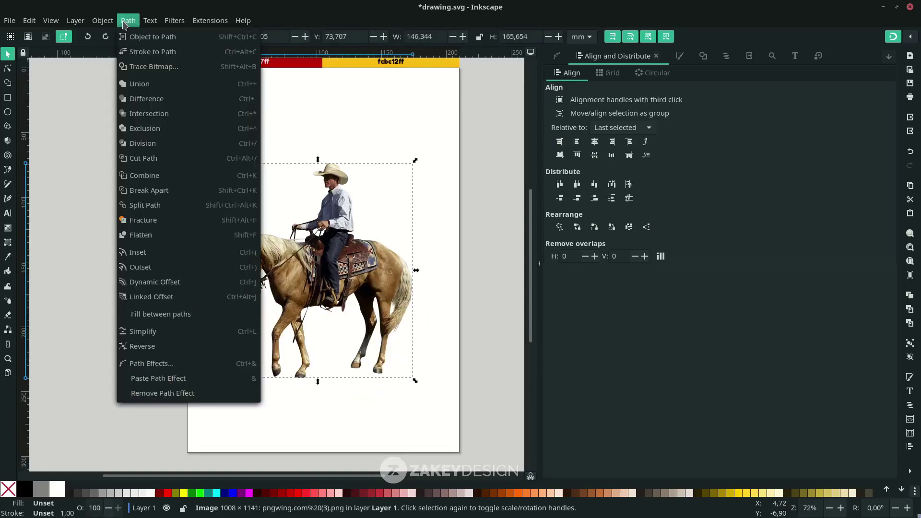
pyautogui.click(175, 67)
pyautogui.click(637, 105)
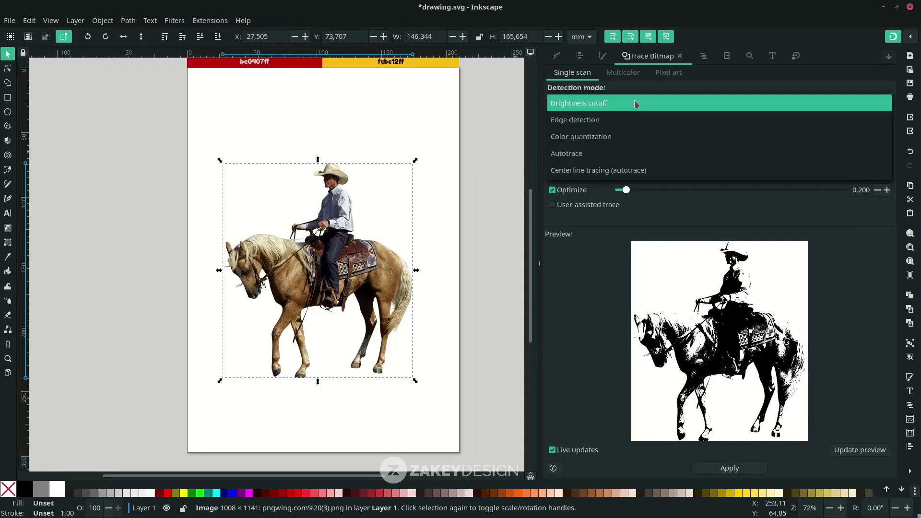
pyautogui.click(636, 103)
pyautogui.moveTo(720, 119); pyautogui.dragTo(842, 128)
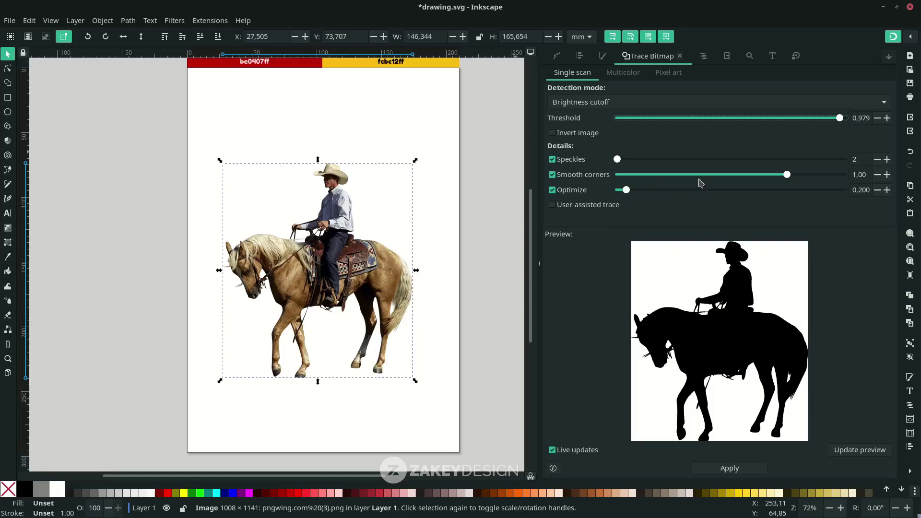
# - Create the black traced silhouette, drag it aside, and delete the original cowboy photo
pyautogui.click(737, 463)
pyautogui.hscroll(-2, 288, 263)
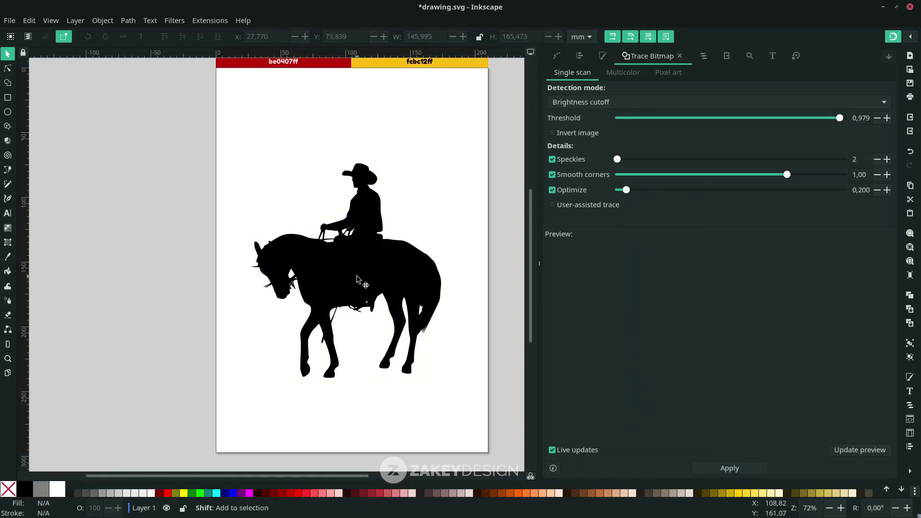
pyautogui.hscroll(4, 288, 264)
pyautogui.moveTo(225, 268); pyautogui.dragTo(401, 268)
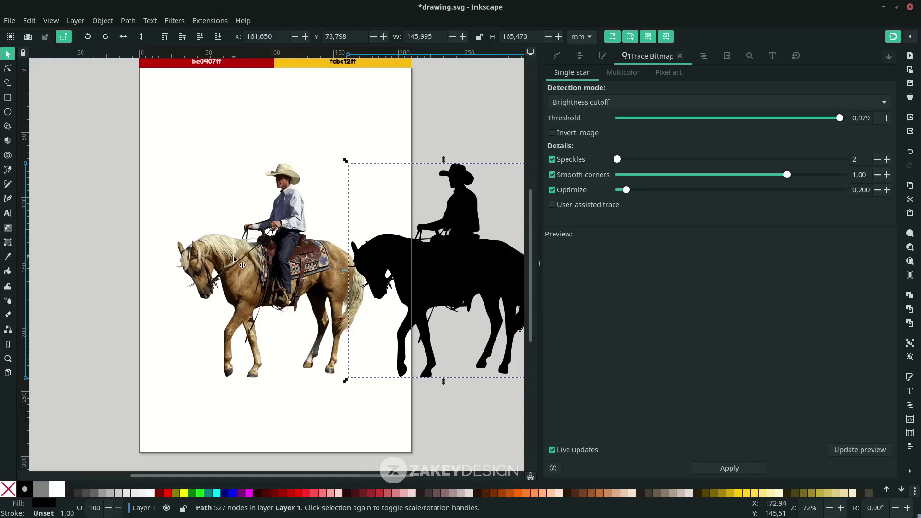
pyautogui.click(245, 262)
pyautogui.click(460, 268)
pyautogui.hscroll(4, 461, 269)
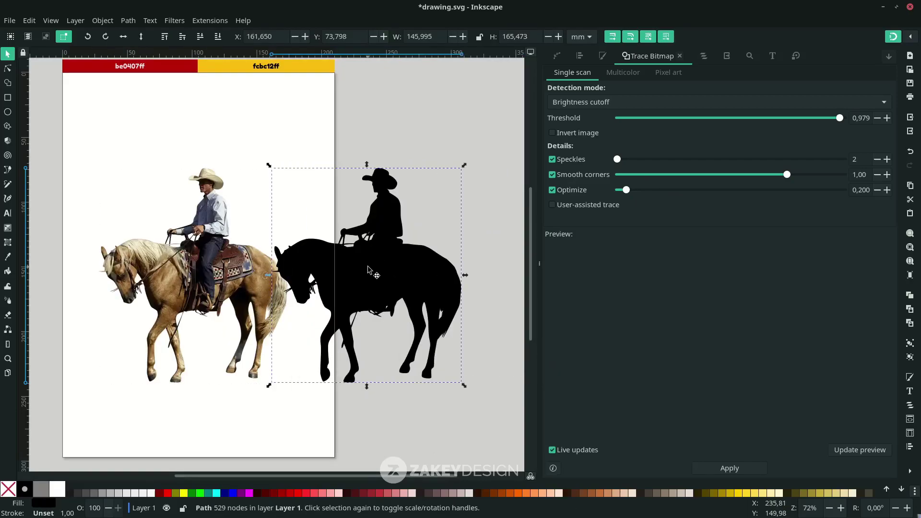
pyautogui.press('n')
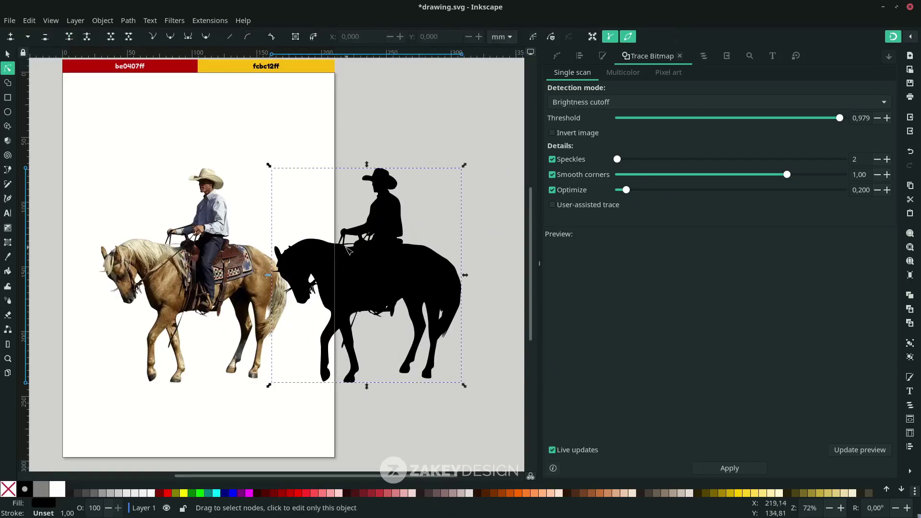
pyautogui.click(248, 271)
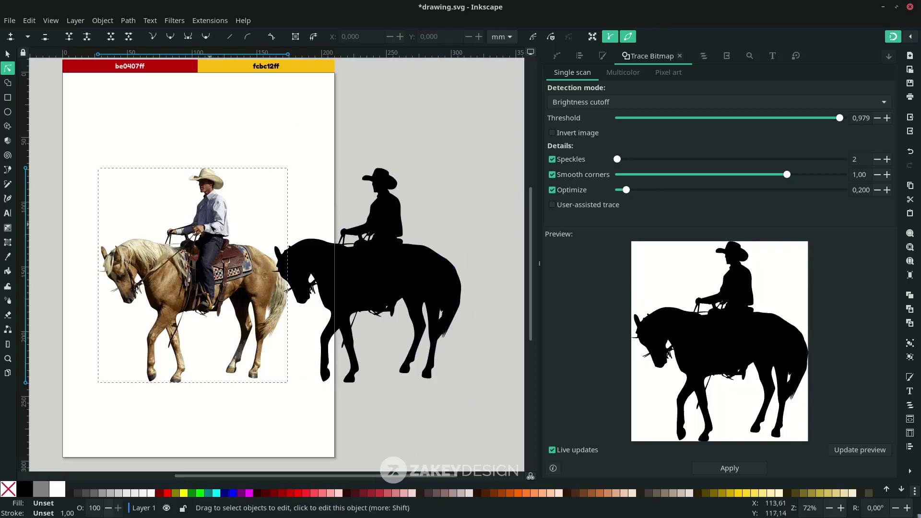
pyautogui.press('s')
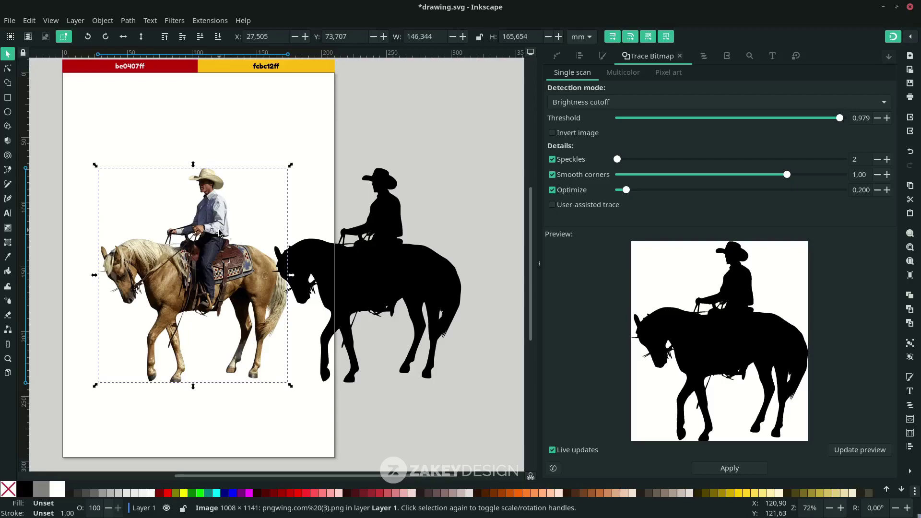
pyautogui.press('Delete')
# - Check the 529-node silhouette path, then move it centred onto the page
pyautogui.click(405, 259)
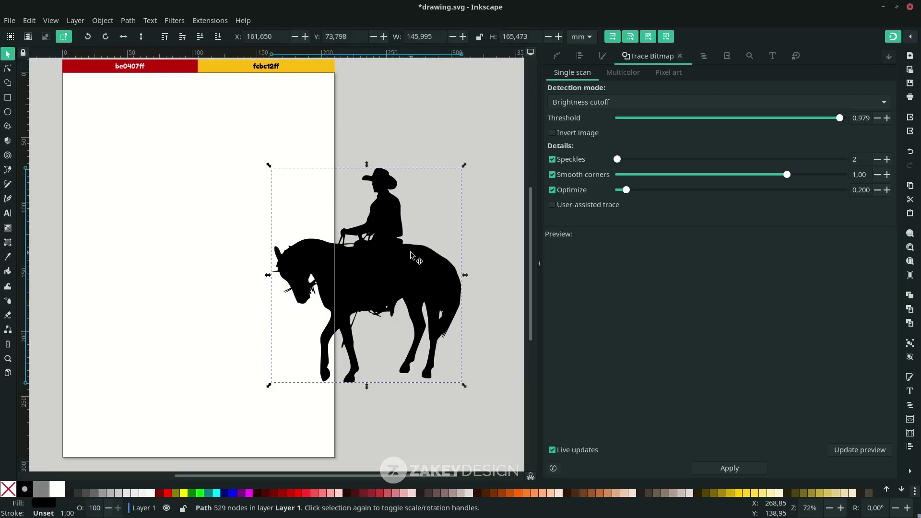
pyautogui.keyDown('ctrl'); pyautogui.scroll(10, 410, 255); pyautogui.keyUp('ctrl')
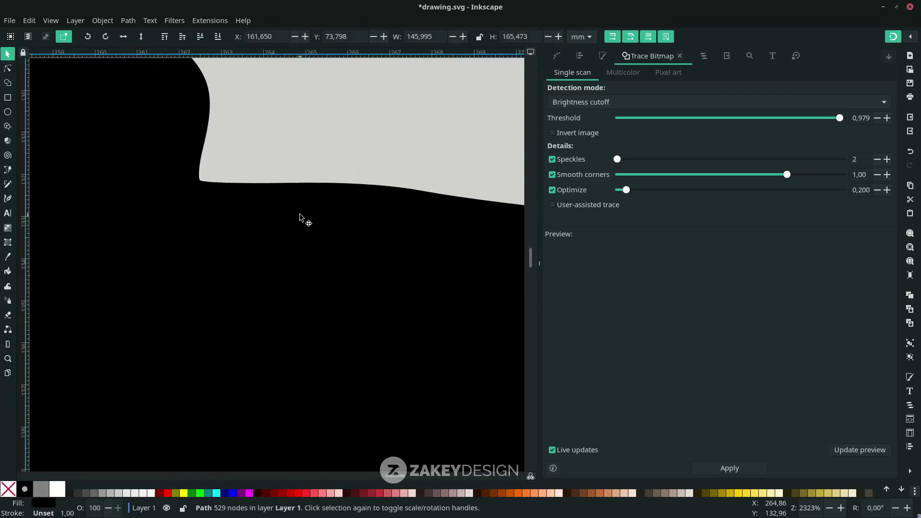
pyautogui.scroll(-1, 283, 195)
pyautogui.press('n')
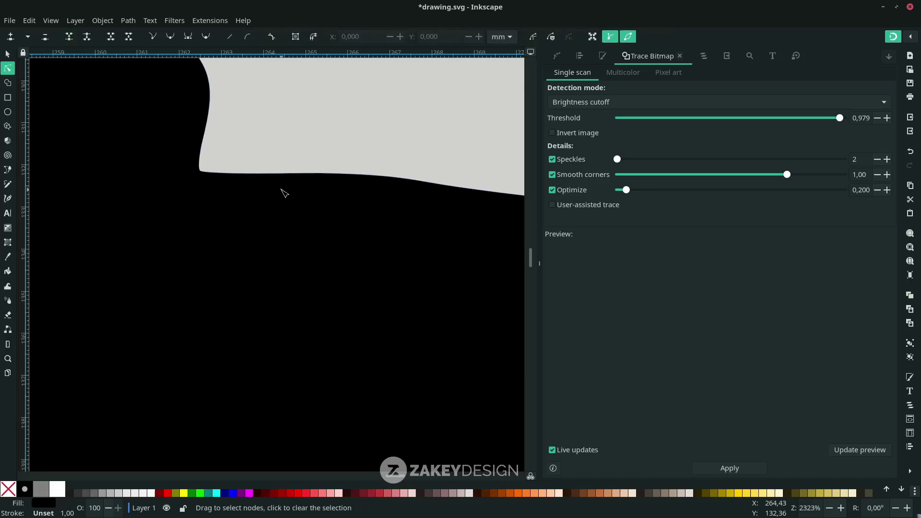
pyautogui.keyDown('ctrl'); pyautogui.scroll(-4, 288, 197); pyautogui.keyUp('ctrl')
pyautogui.keyDown('ctrl'); pyautogui.scroll(-7, 311, 207); pyautogui.keyUp('ctrl')
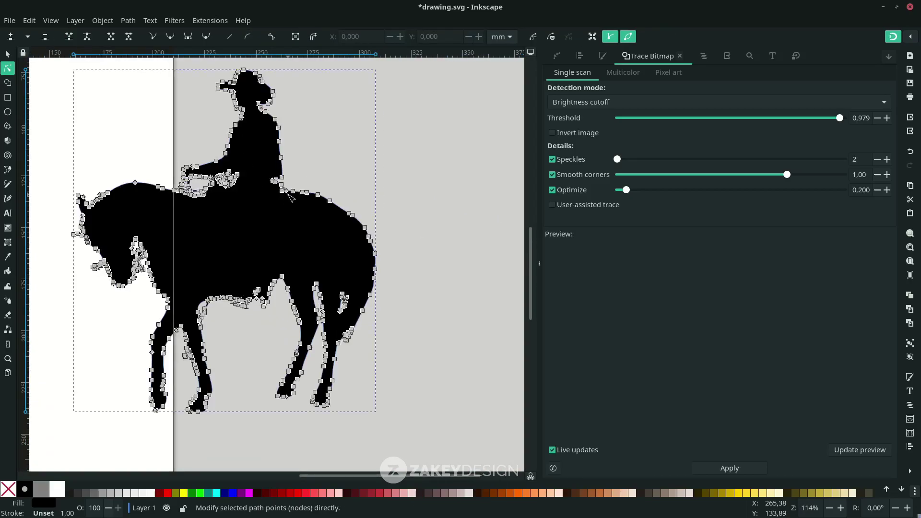
pyautogui.hscroll(-4, 336, 216)
pyautogui.press('s')
pyautogui.hscroll(-2, 368, 224)
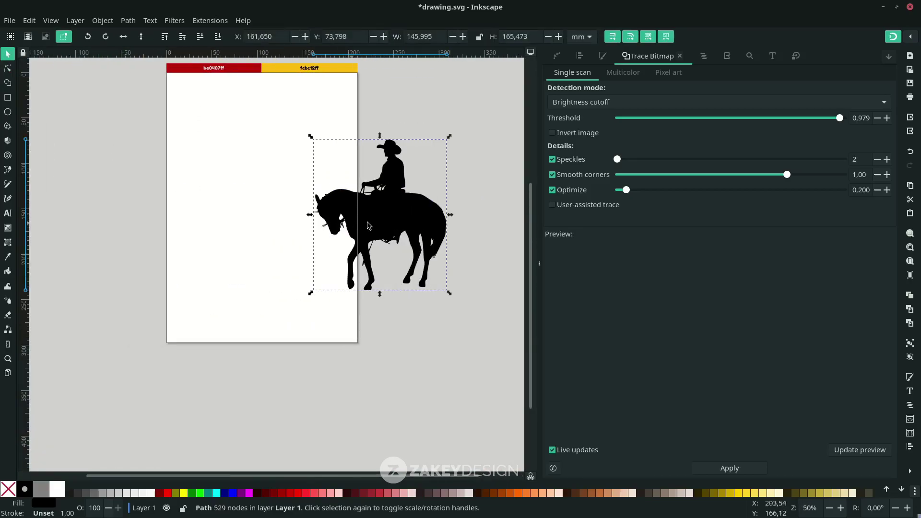
pyautogui.moveTo(379, 220); pyautogui.dragTo(260, 224)
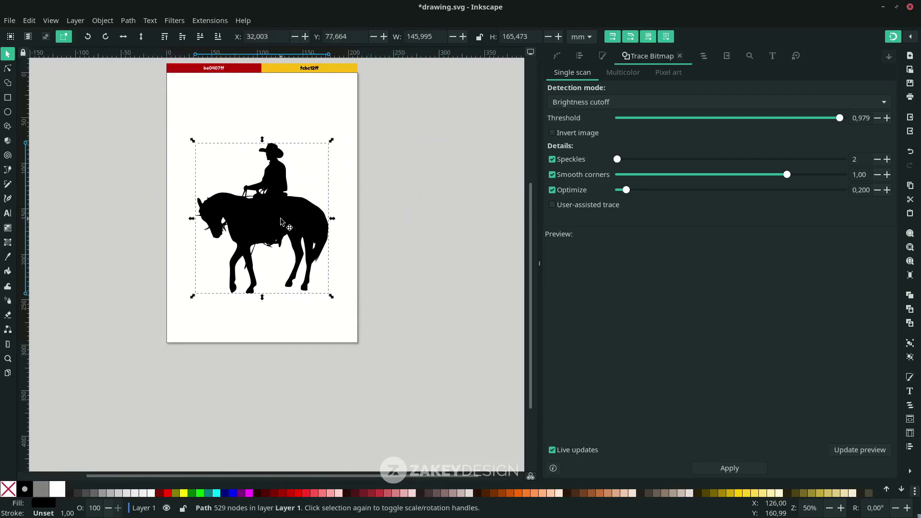
pyautogui.hscroll(-4, 260, 224)
pyautogui.moveTo(316, 221); pyautogui.dragTo(316, 214)
pyautogui.scroll(1, 222, 148)
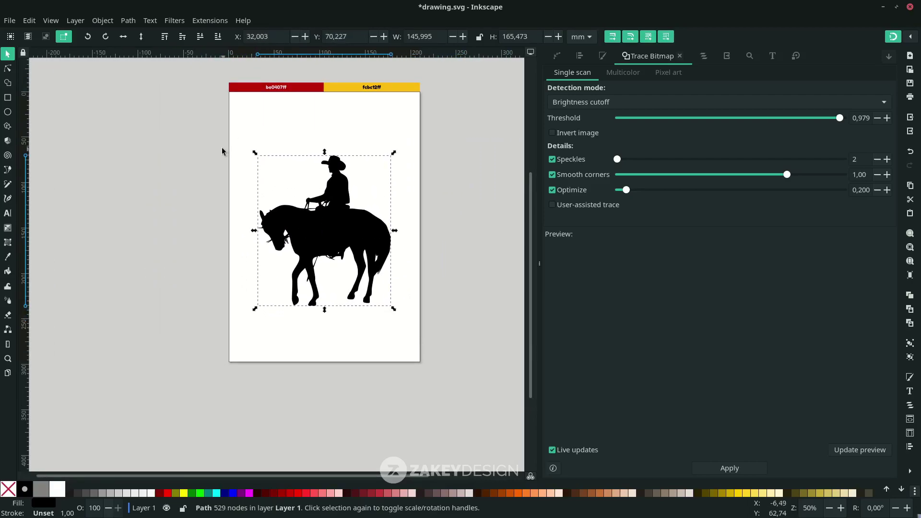
pyautogui.click(196, 132)
# - Import Grass-Field-PNG-Picture.png and place it under the horse
pyautogui.click(11, 21)
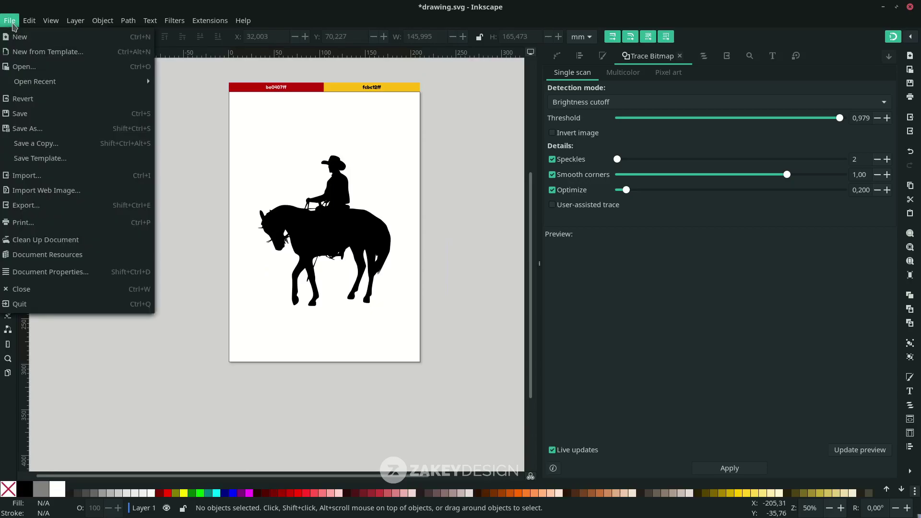
pyautogui.click(63, 175)
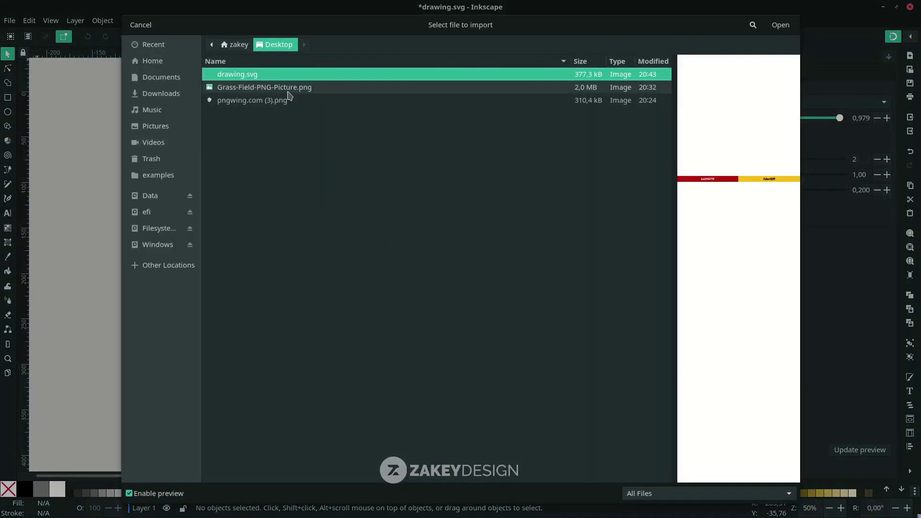
pyautogui.doubleClick(290, 87)
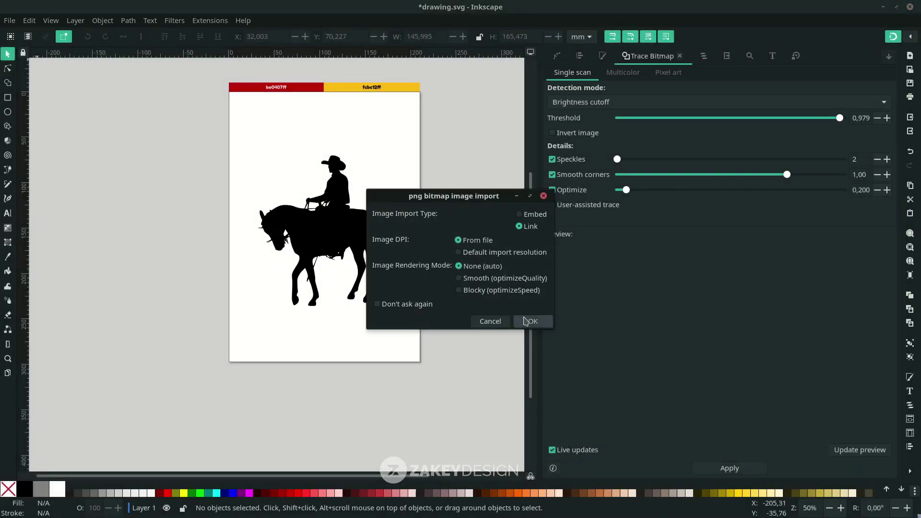
pyautogui.click(526, 324)
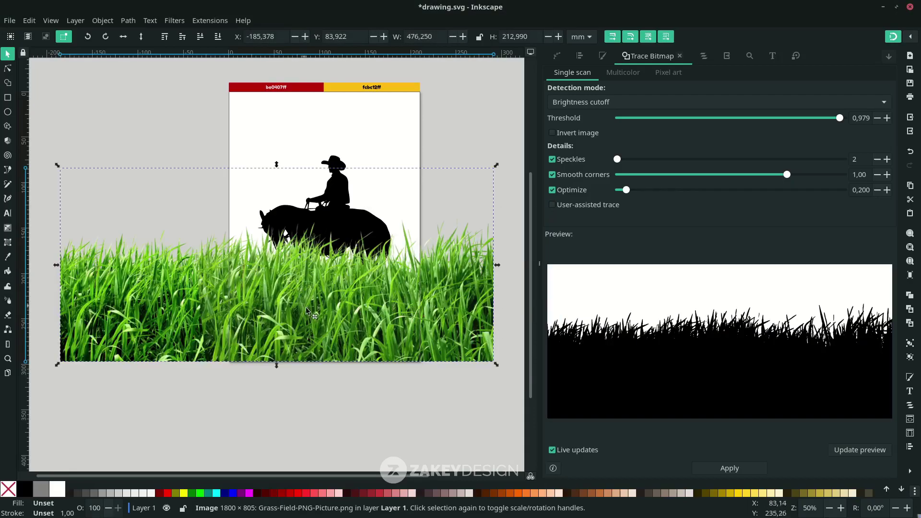
pyautogui.moveTo(306, 307); pyautogui.dragTo(324, 300)
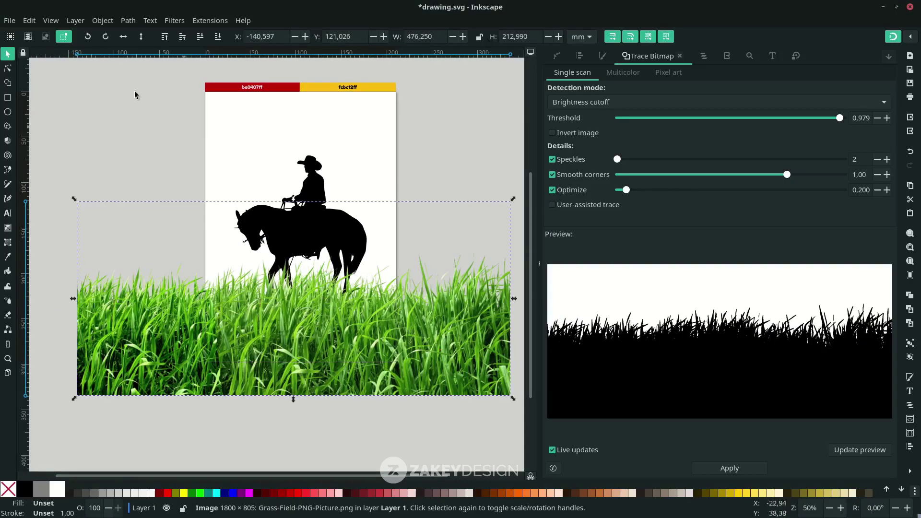
# - Trace the grass picture into a black silhouette at threshold 0.947 and move the trace aside
pyautogui.click(128, 20)
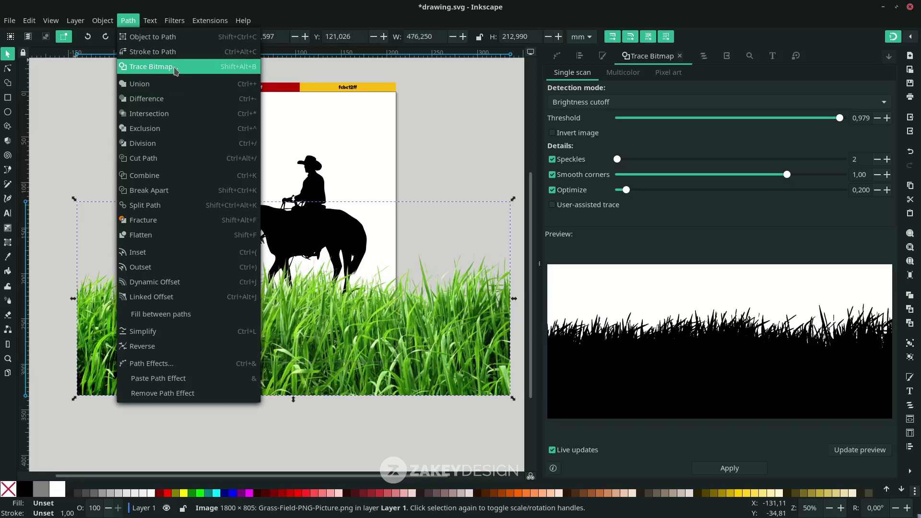
pyautogui.click(189, 66)
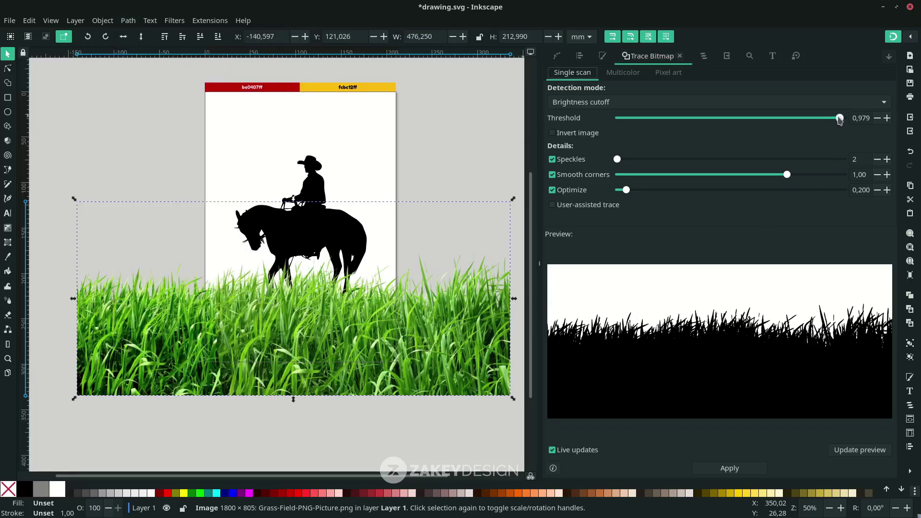
pyautogui.moveTo(839, 119)
pyautogui.mouseDown()
pyautogui.moveTo(815, 121)
pyautogui.moveTo(826, 123)
pyautogui.mouseUp()
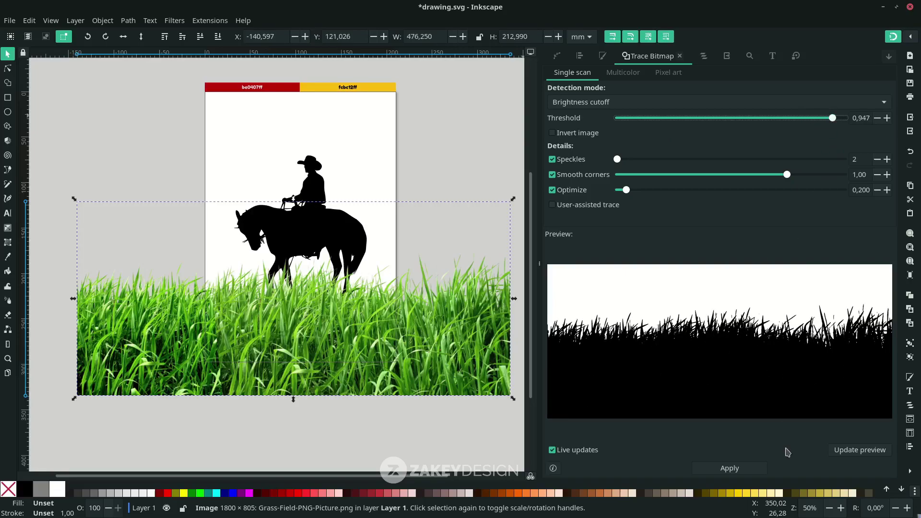
pyautogui.click(729, 467)
pyautogui.moveTo(357, 383); pyautogui.dragTo(393, 472)
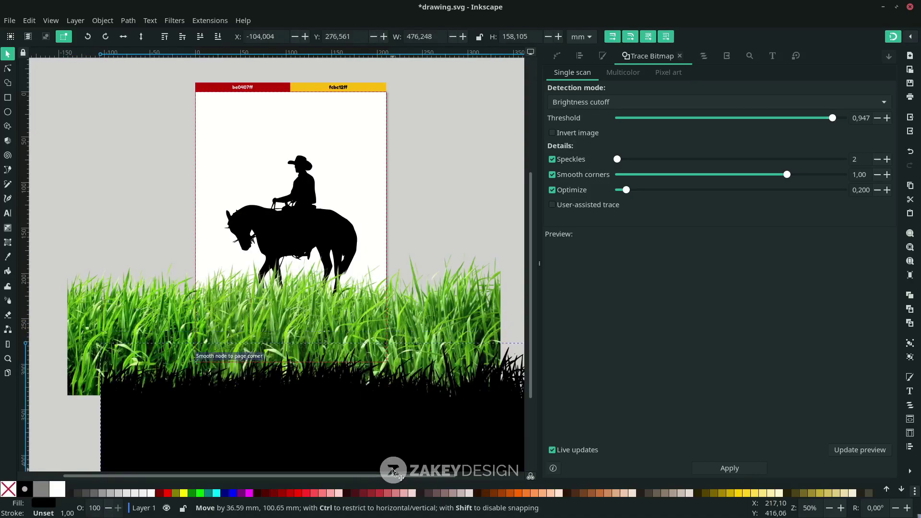
pyautogui.click(481, 344)
# - Delete the grass photo and fit the black grass 210 mm wide at X 0 along the page bottom
pyautogui.press('Delete')
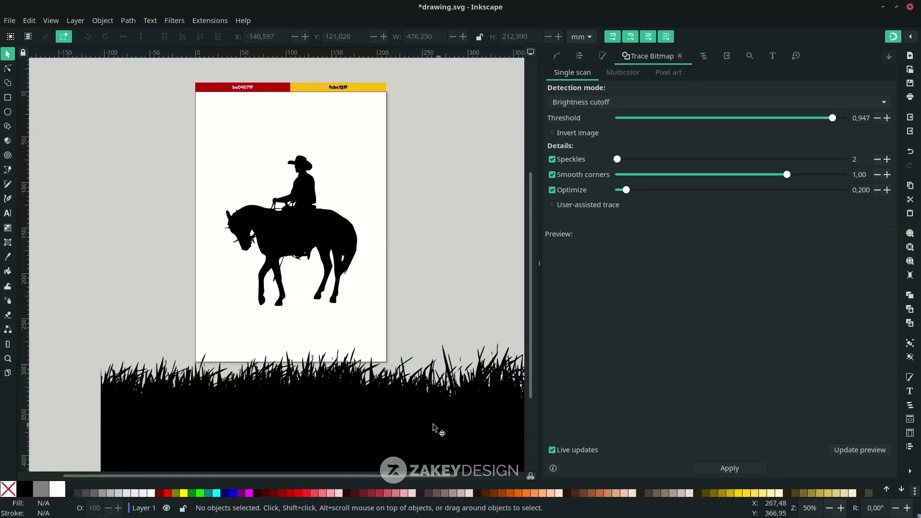
pyautogui.moveTo(434, 427); pyautogui.dragTo(370, 338)
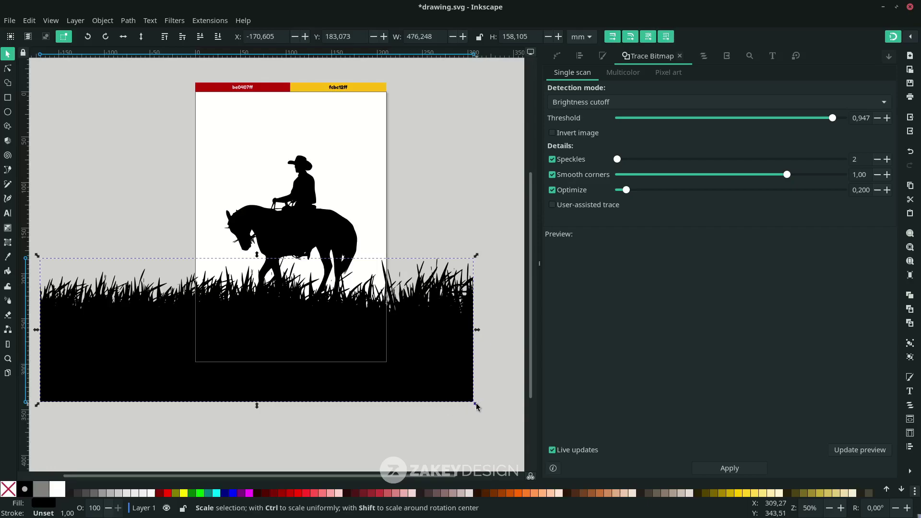
pyautogui.moveTo(473, 406); pyautogui.dragTo(360, 365)
pyautogui.scroll(2, 288, 362)
pyautogui.moveTo(312, 346); pyautogui.dragTo(352, 336)
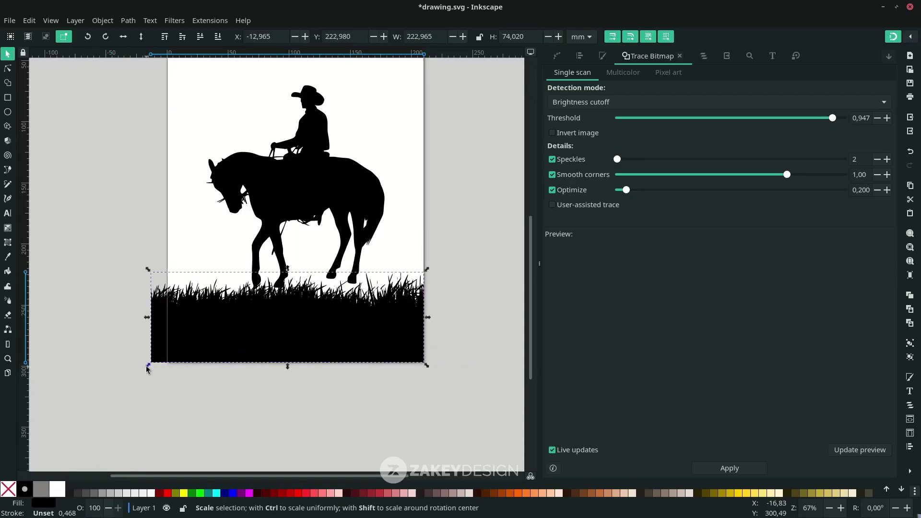
pyautogui.moveTo(148, 368); pyautogui.dragTo(200, 347)
pyautogui.scroll(2, 199, 360)
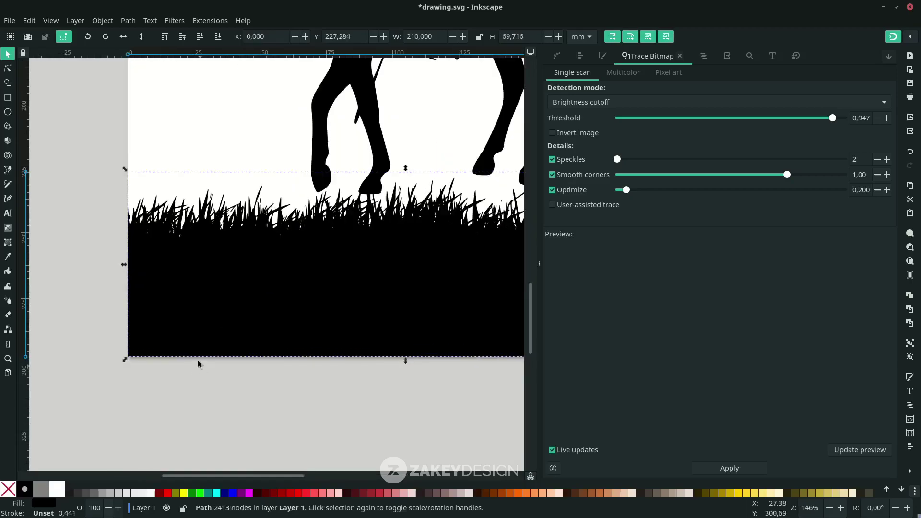
pyautogui.scroll(-3, 195, 352)
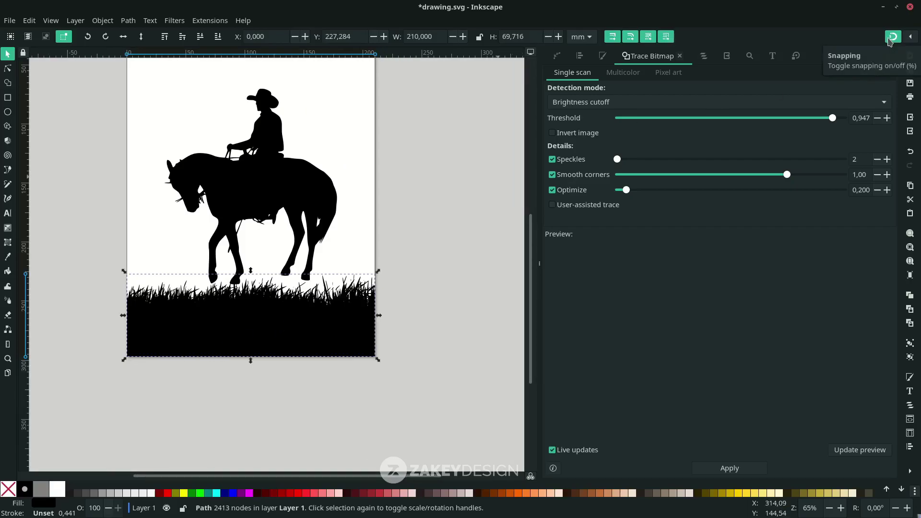
pyautogui.scroll(2, 445, 321)
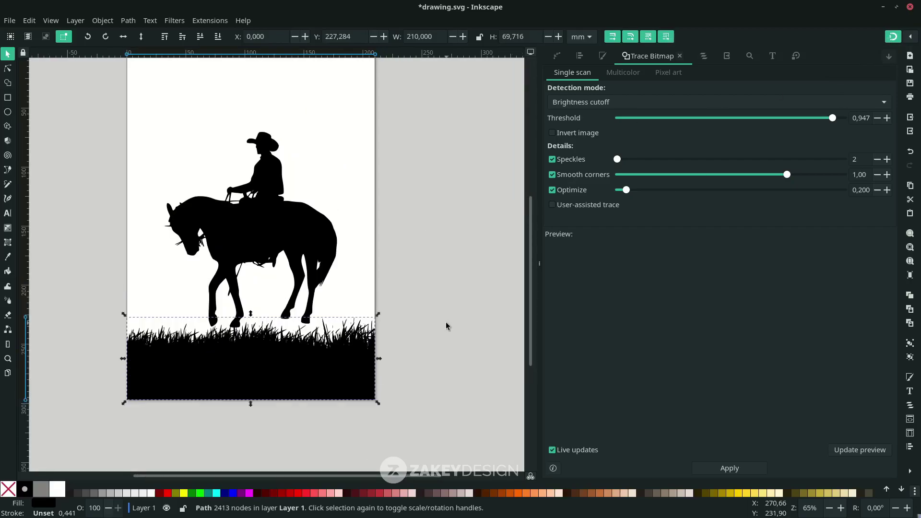
pyautogui.hscroll(-4, 444, 323)
pyautogui.scroll(4, 444, 323)
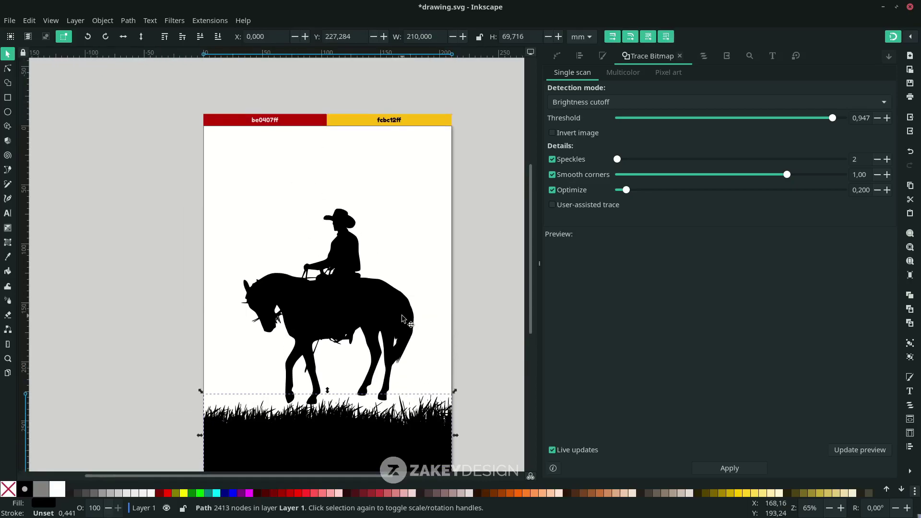
pyautogui.scroll(-2, 444, 323)
# - Shrink the horse-and-rider silhouette to about 131 × 149 mm around its centre
pyautogui.press('Tab')
pyautogui.click(503, 263)
pyautogui.click(337, 274)
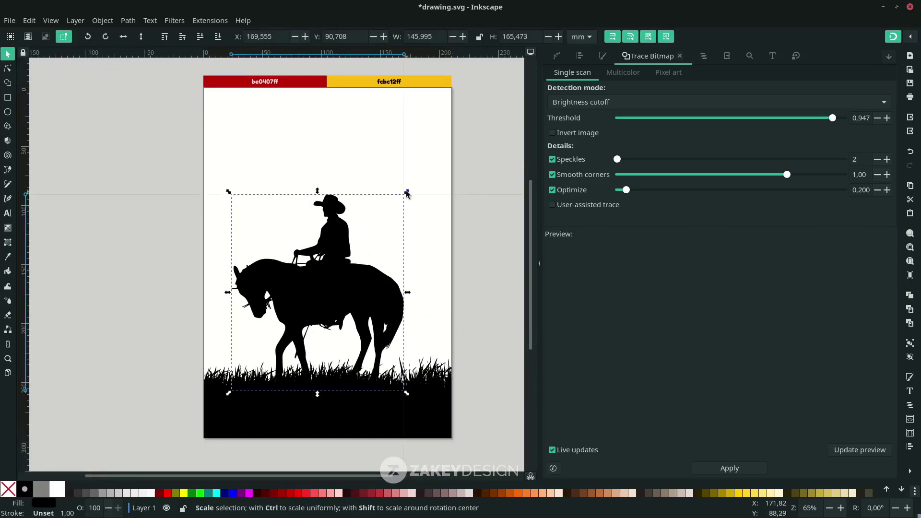
pyautogui.moveTo(406, 192); pyautogui.dragTo(383, 218)
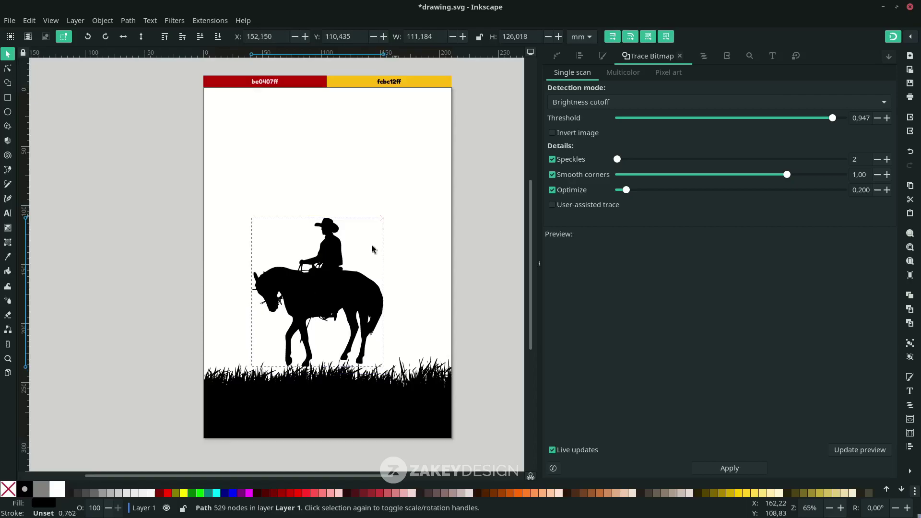
pyautogui.moveTo(352, 326); pyautogui.dragTo(352, 326)
pyautogui.hotkey('ctrl', 'z')
pyautogui.scroll(2, 438, 301)
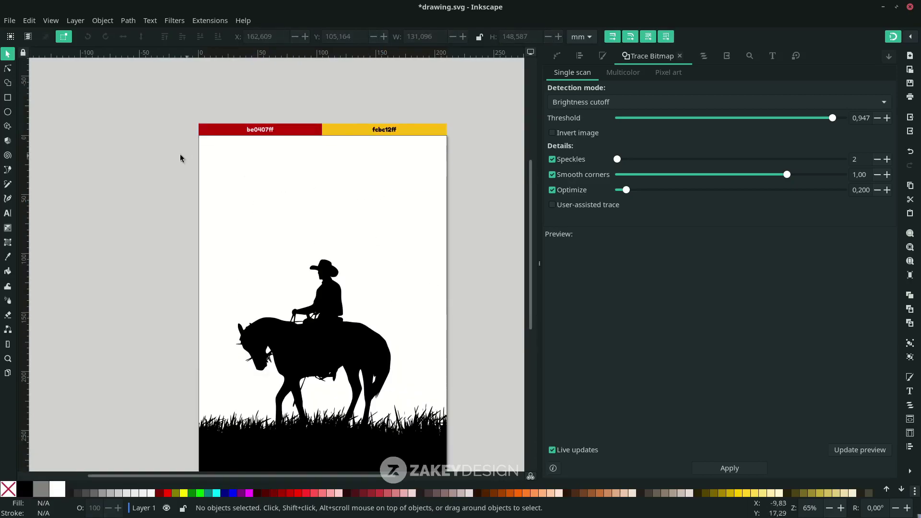
# - Draw a 210 × 297 mm rectangle over the page and fill it with red be0407ff
pyautogui.click(8, 98)
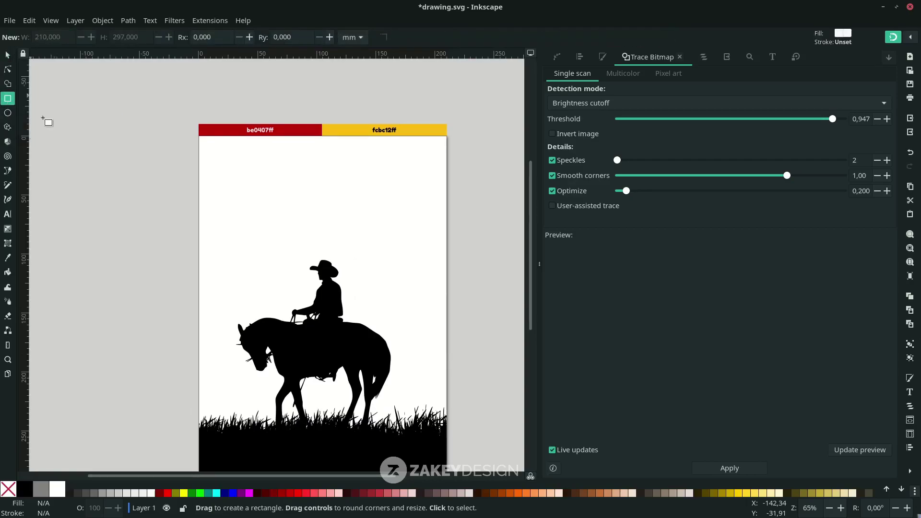
pyautogui.scroll(-3, 237, 228)
pyautogui.scroll(3, 205, 164)
pyautogui.scroll(-2, 202, 152)
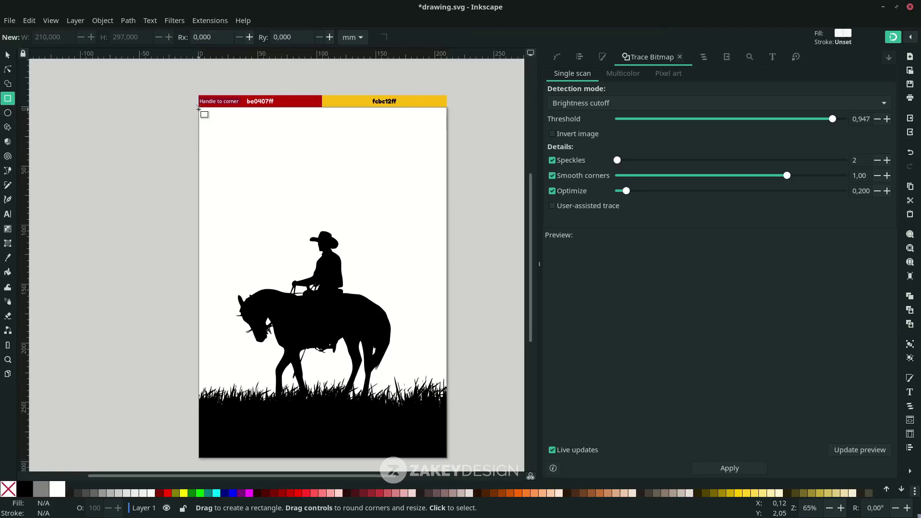
pyautogui.moveTo(199, 110); pyautogui.dragTo(447, 458)
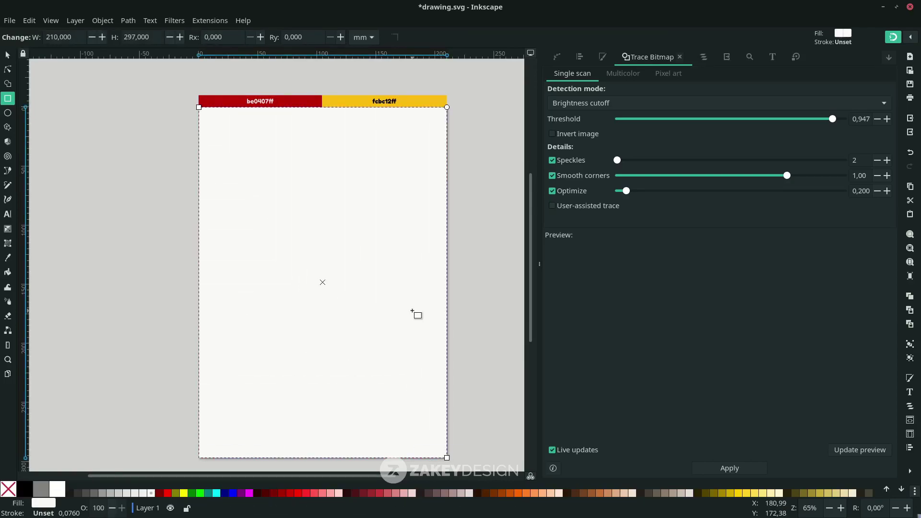
pyautogui.press('d')
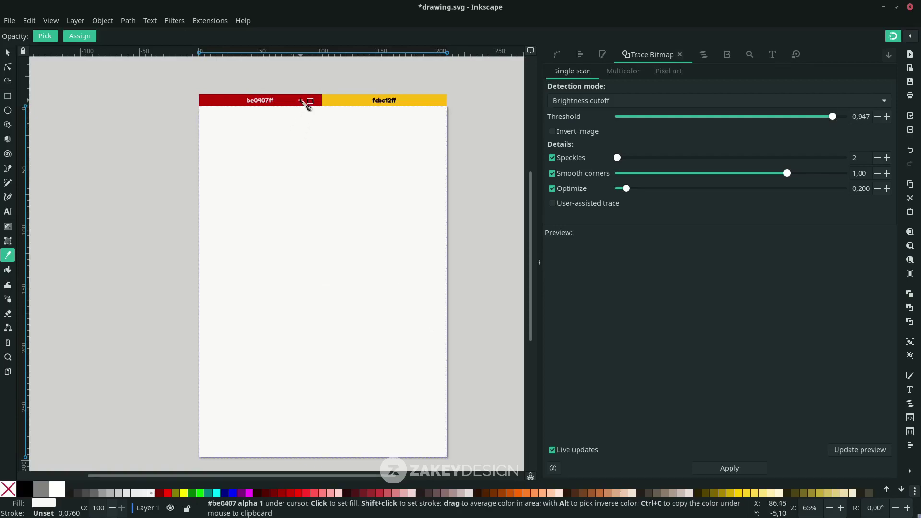
pyautogui.click(301, 102)
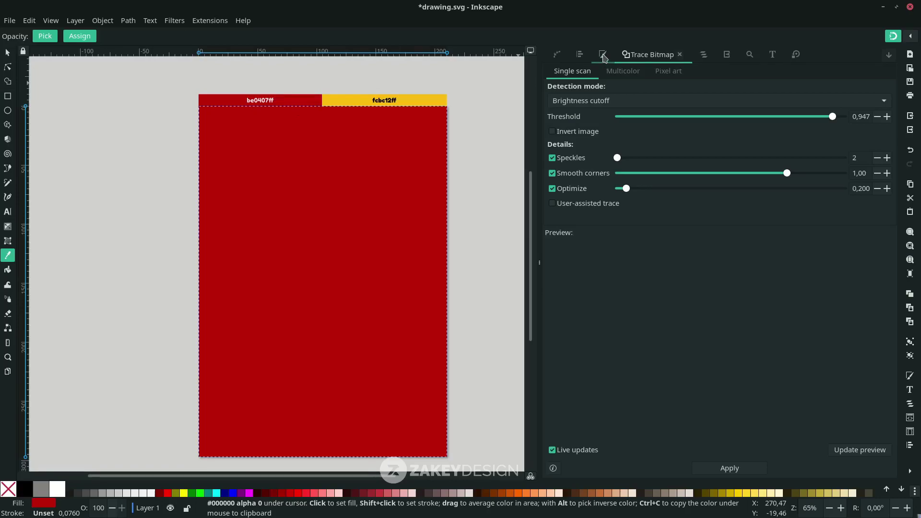
pyautogui.click(602, 55)
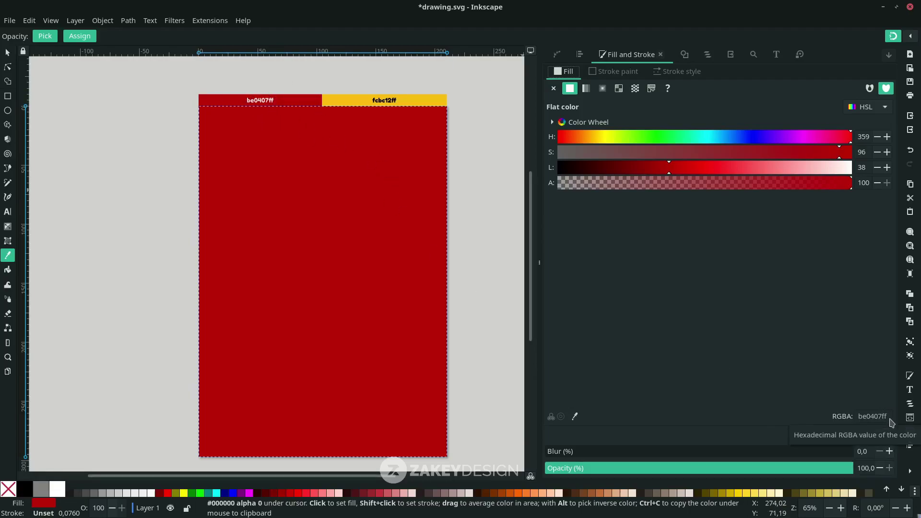
pyautogui.press('n')
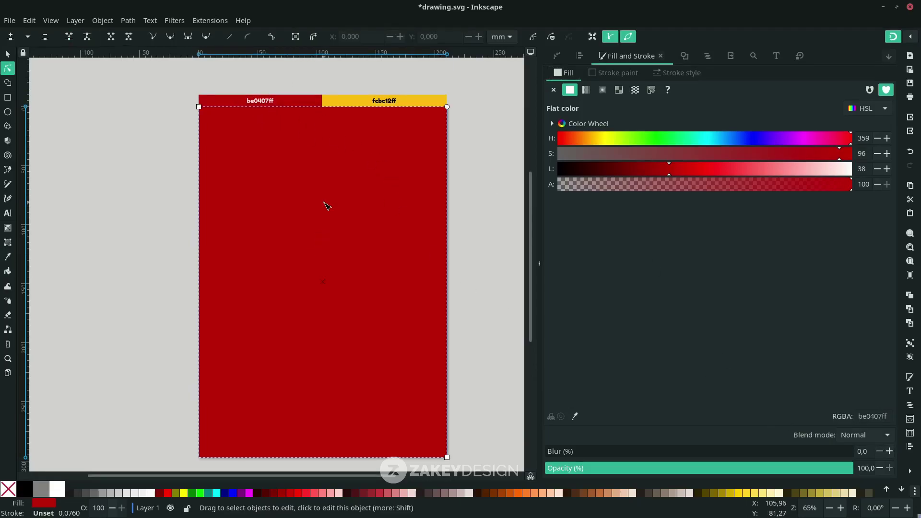
# - Lower the red rectangle to the bottom, behind the black silhouettes
pyautogui.click(9, 55)
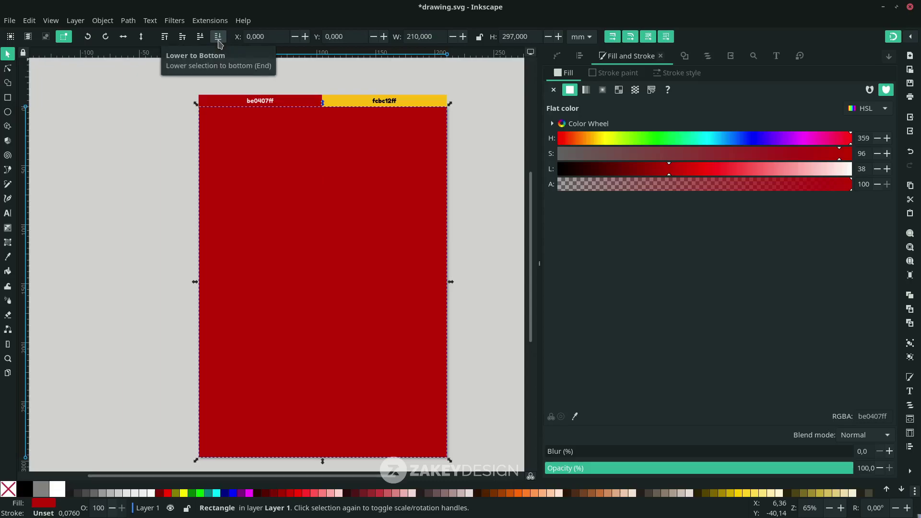
pyautogui.click(219, 44)
pyautogui.press('Escape')
pyautogui.hscroll(1, 349, 335)
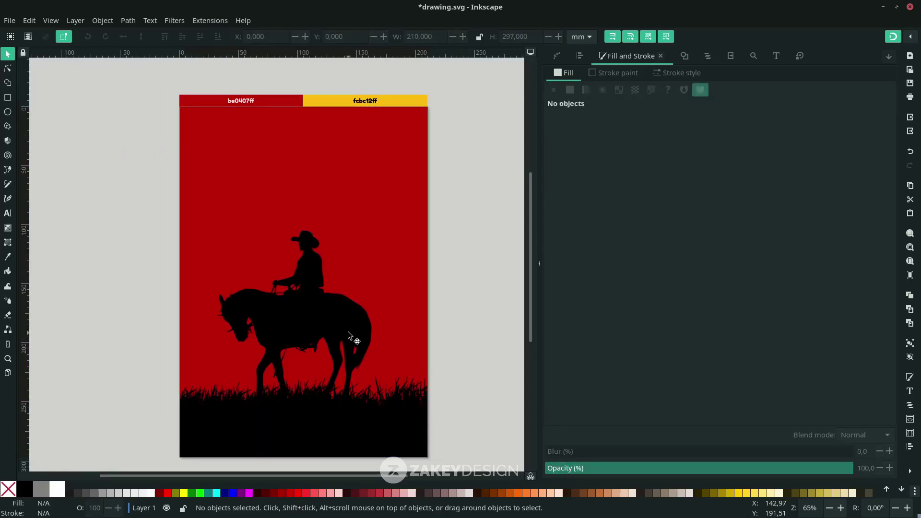
# - Draw a circle over the rider and fill it with yellow fcbc12ff
pyautogui.click(8, 114)
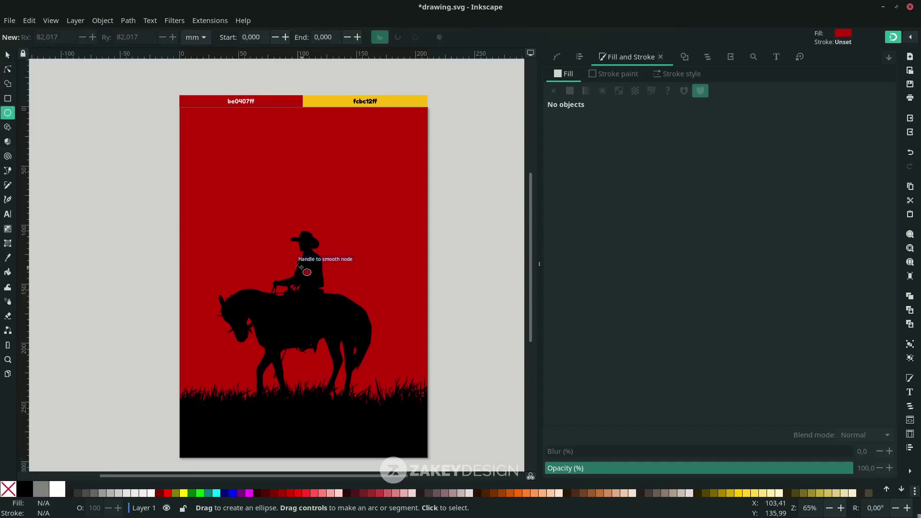
pyautogui.moveTo(211, 200); pyautogui.dragTo(389, 360)
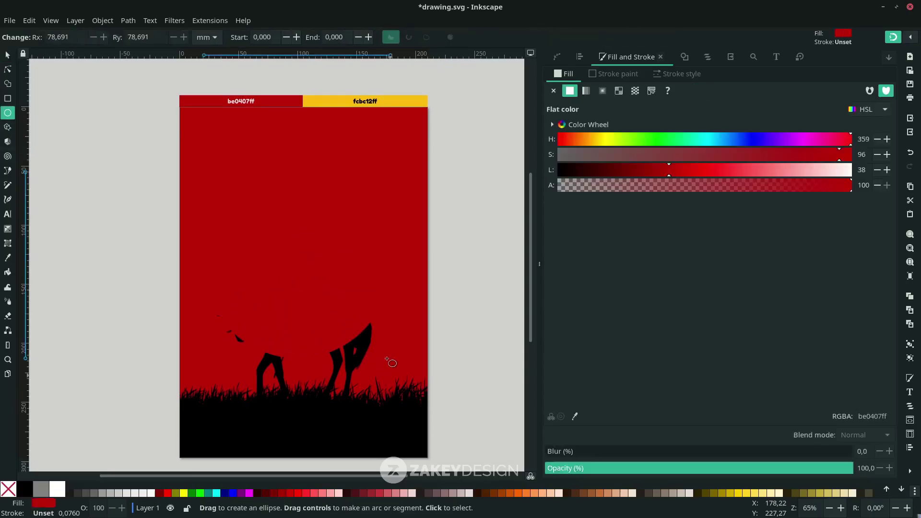
pyautogui.press('d')
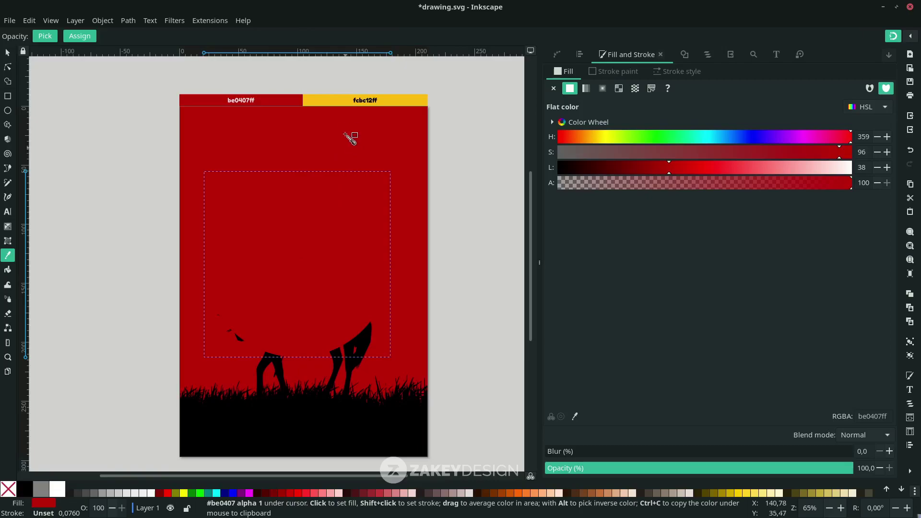
pyautogui.click(341, 103)
# - Send the yellow circle to the bottom, move it down, and enlarge it to about 187.8 mm
pyautogui.press('s')
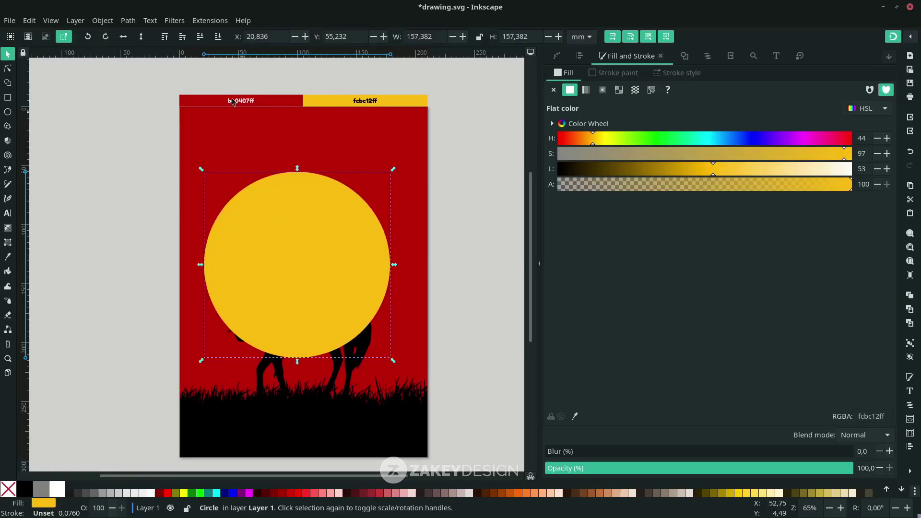
pyautogui.click(200, 36)
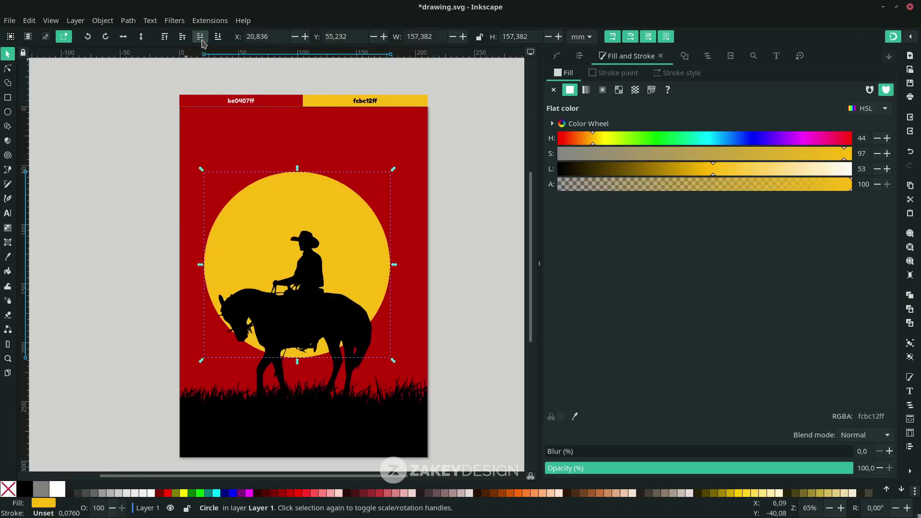
pyautogui.moveTo(347, 196); pyautogui.dragTo(354, 238)
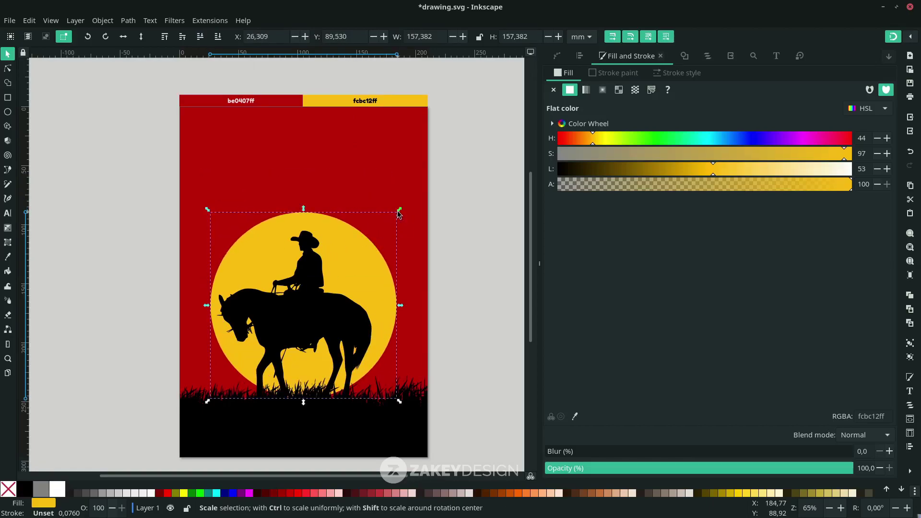
pyautogui.moveTo(399, 212); pyautogui.dragTo(420, 192)
pyautogui.scroll(-1, 332, 215)
pyautogui.hscroll(1, 332, 214)
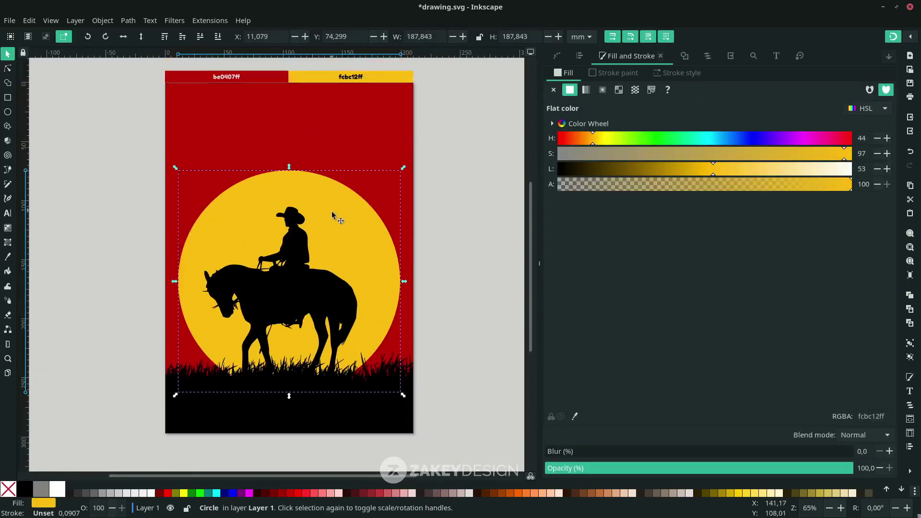
# - Apply a vertical gradient to the sun, yellow fcbc12ff at top fading to red below the grass
pyautogui.click(9, 229)
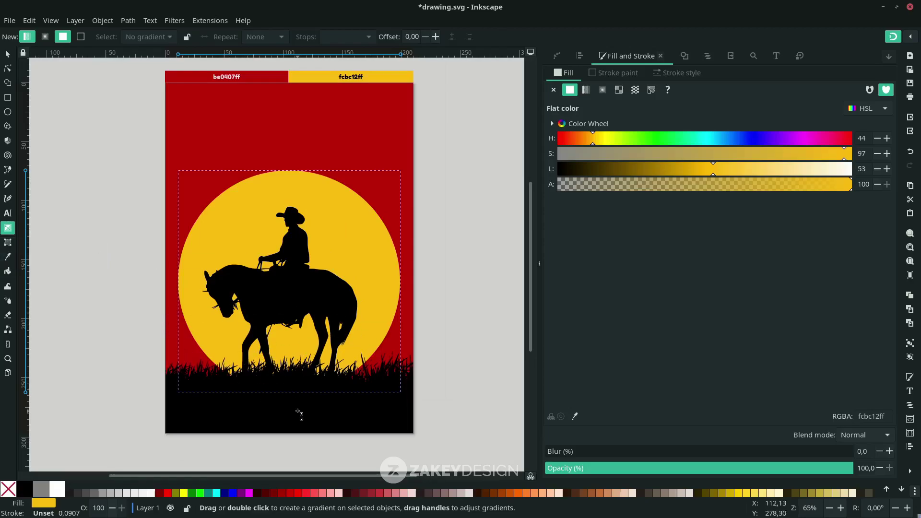
pyautogui.hotkey('ctrl', 'z')
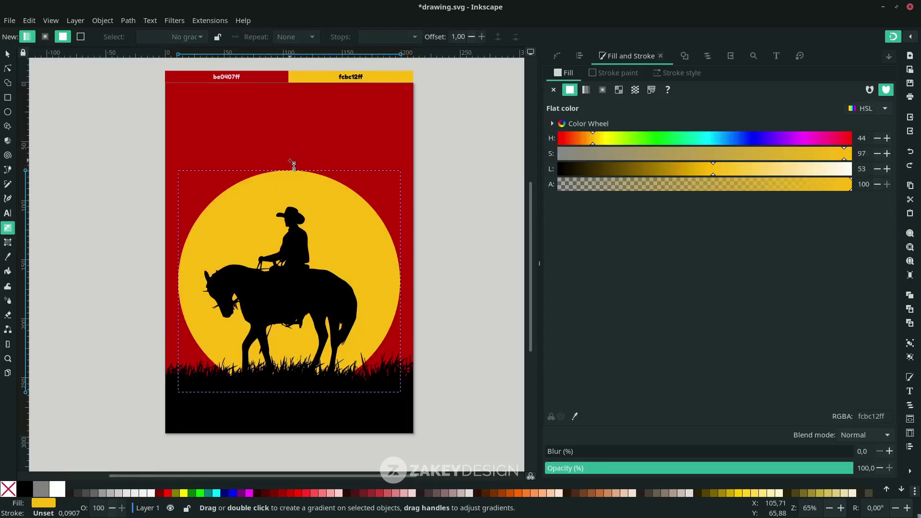
pyautogui.moveTo(293, 164); pyautogui.dragTo(284, 382)
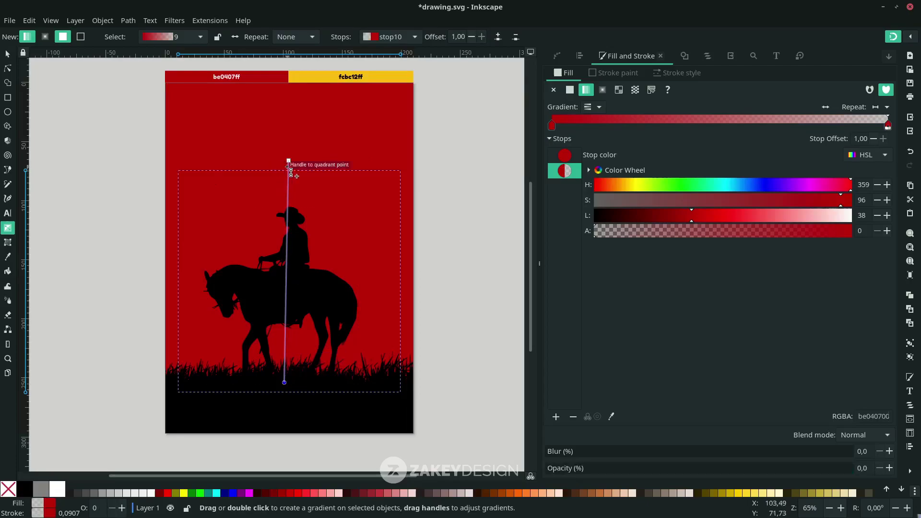
pyautogui.moveTo(289, 168); pyautogui.dragTo(288, 190)
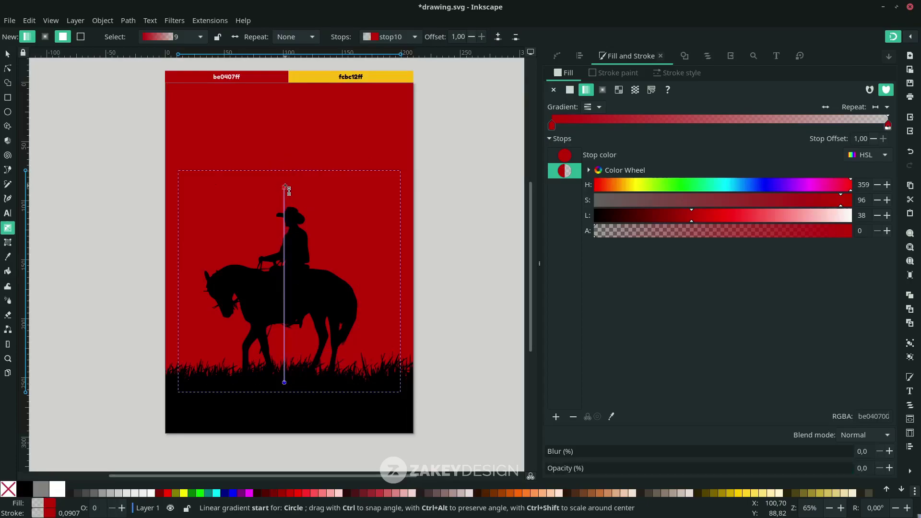
pyautogui.click(286, 188)
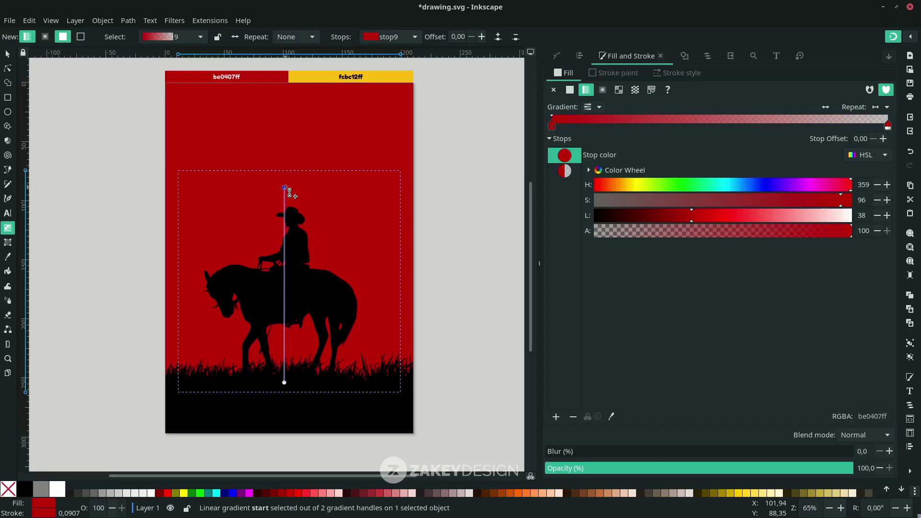
pyautogui.press('d')
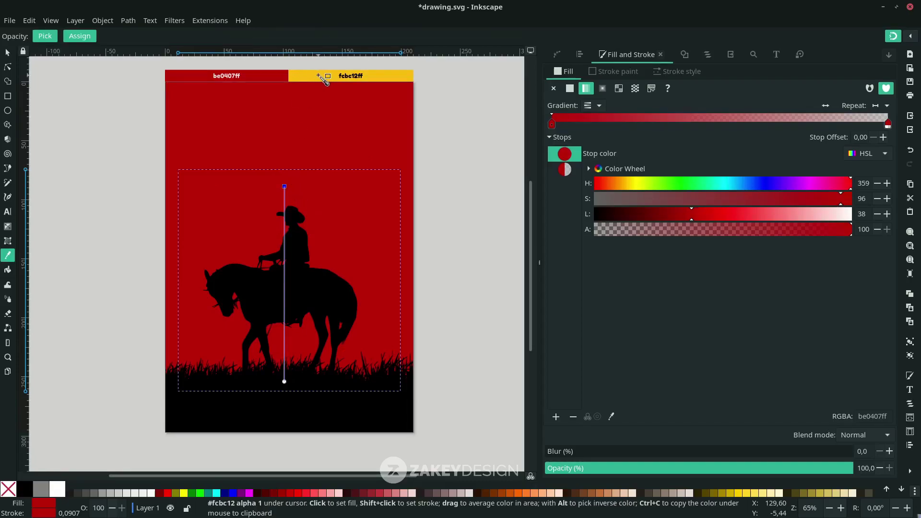
pyautogui.click(319, 76)
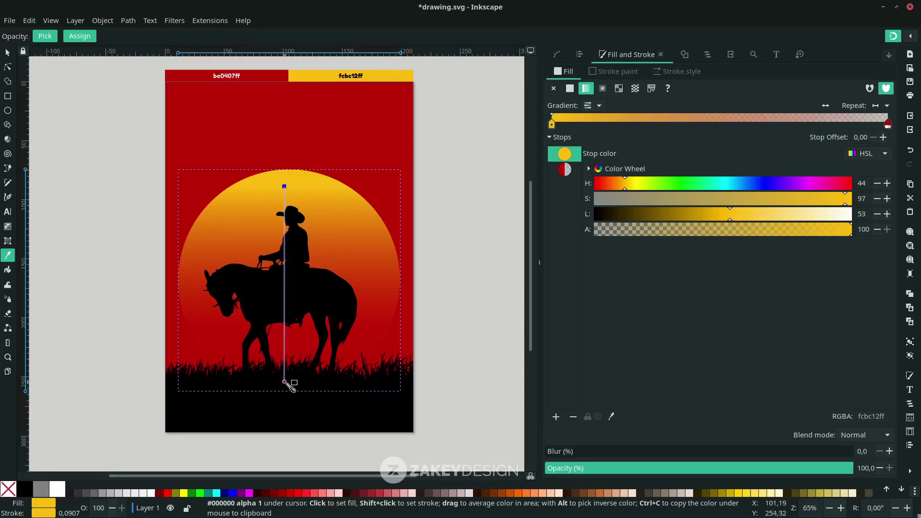
pyautogui.moveTo(285, 383); pyautogui.dragTo(288, 429)
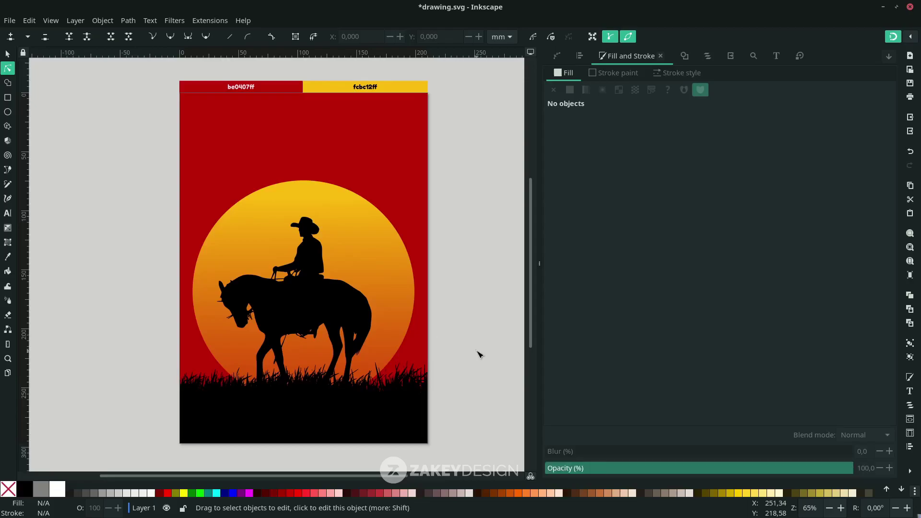
# - Compare the horse-and-rider and grass paths in node editing, then clear the selection
pyautogui.click(374, 354)
pyautogui.click(376, 419)
pyautogui.click(375, 354)
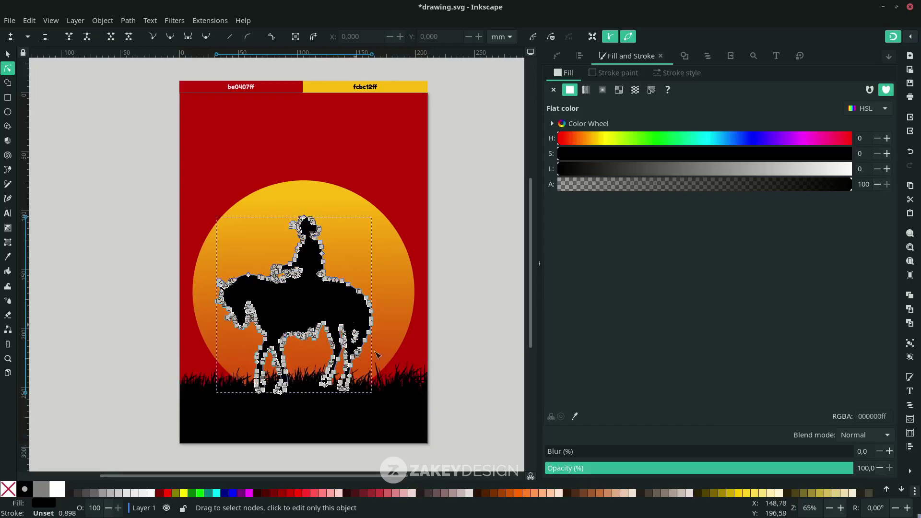
pyautogui.click(405, 412)
pyautogui.scroll(2, 447, 304)
pyautogui.scroll(-2, 450, 308)
pyautogui.click(449, 308)
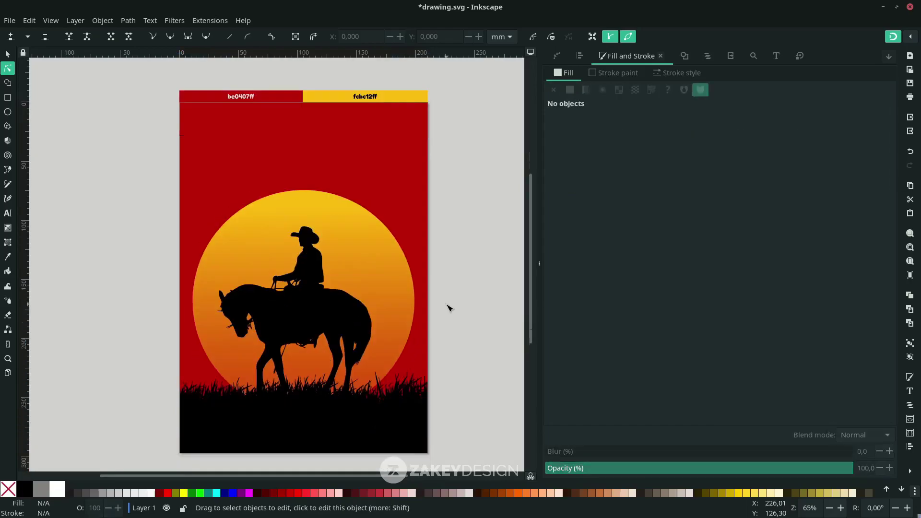
pyautogui.scroll(-1, 449, 308)
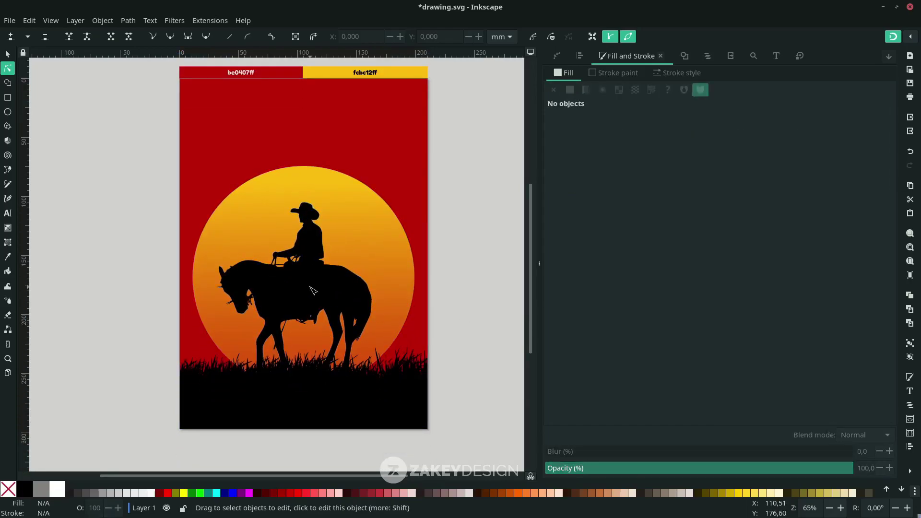
# - Select three nodes on the horse's lower edge and delete them
pyautogui.click(327, 281)
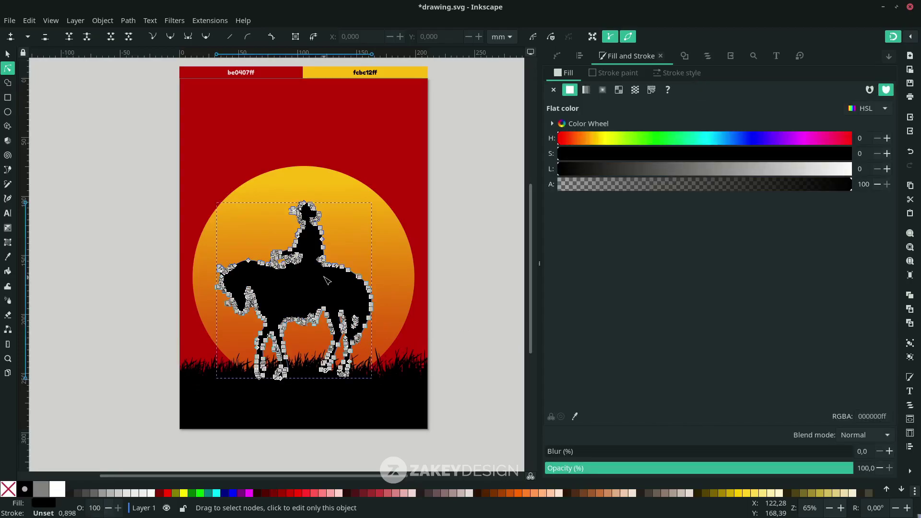
pyautogui.scroll(6, 327, 281)
pyautogui.moveTo(359, 207); pyautogui.dragTo(462, 286)
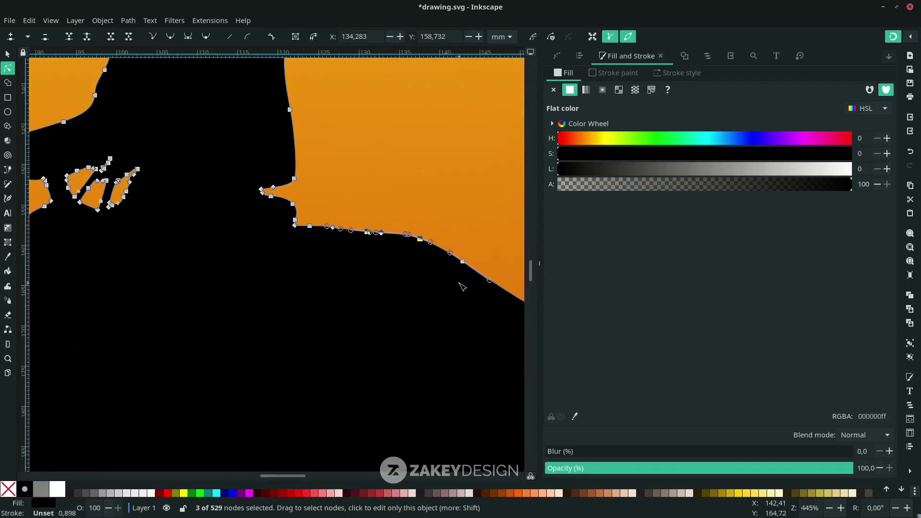
pyautogui.press('Delete')
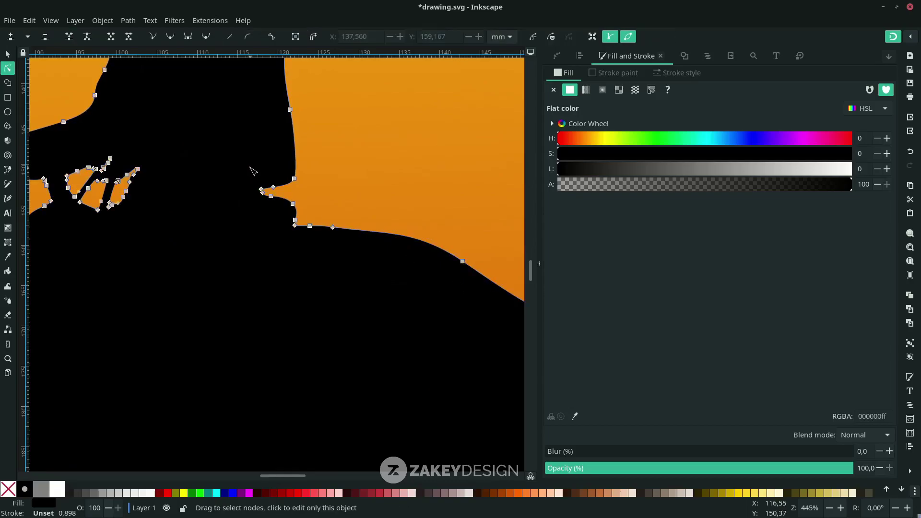
pyautogui.scroll(10, 237, 324)
pyautogui.hscroll(-8, 236, 324)
# - Draw a closed, thin rope-like arc in front of the rider's hands with the Pen tool
pyautogui.press('b')
pyautogui.hscroll(-2, 274, 321)
pyautogui.scroll(1, 273, 322)
pyautogui.click(325, 351)
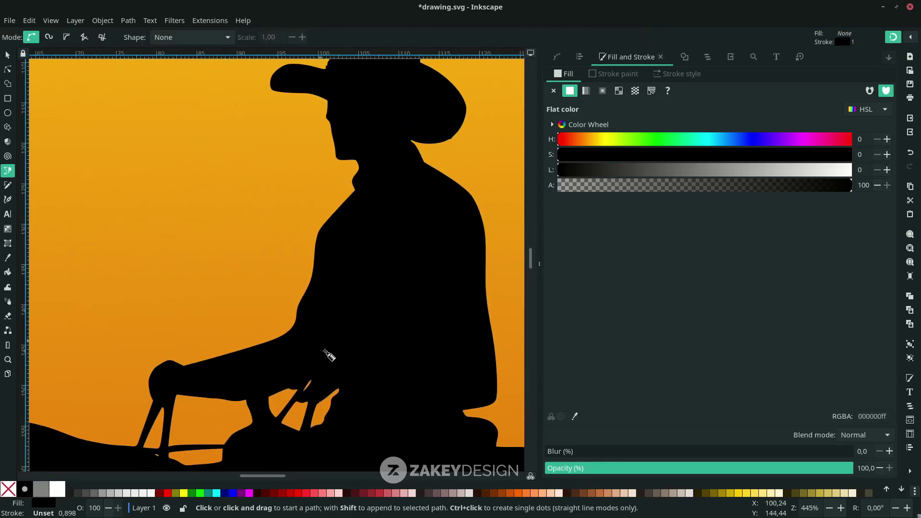
pyautogui.moveTo(118, 318); pyautogui.dragTo(46, 374)
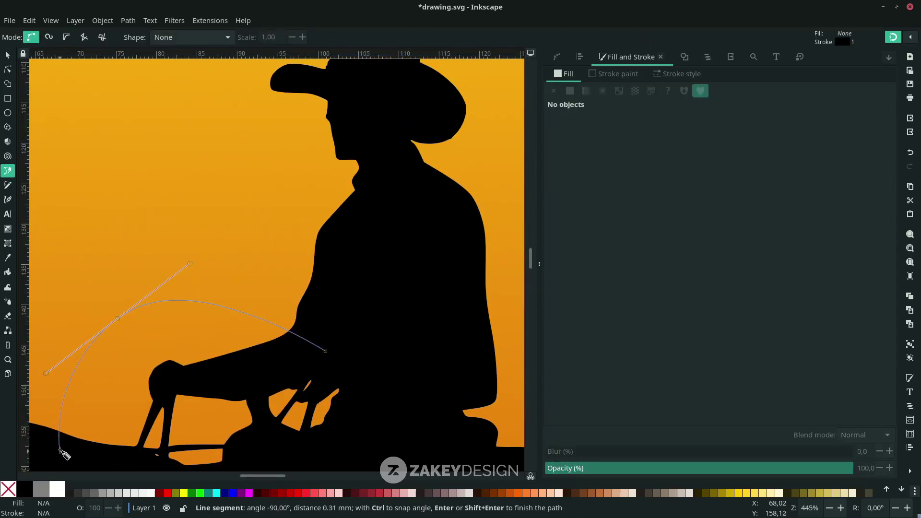
pyautogui.click(72, 405)
pyautogui.moveTo(189, 312); pyautogui.dragTo(255, 310)
pyautogui.click(327, 351)
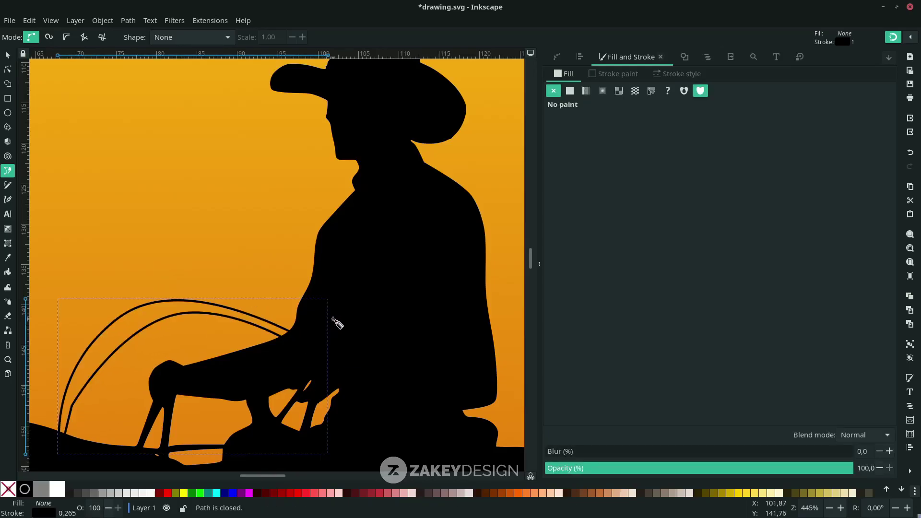
# - Fill the arc with black picked by the Dropper and remove its stroke
pyautogui.press('d')
pyautogui.click(339, 304)
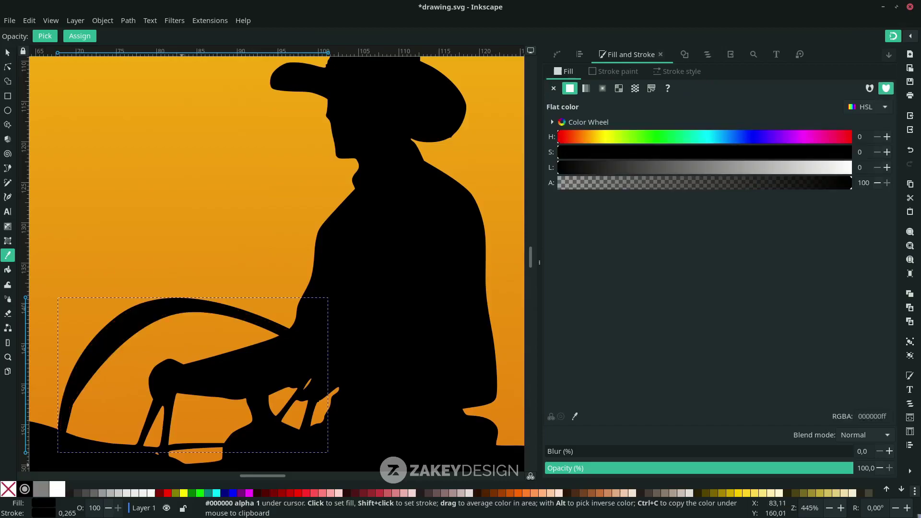
pyautogui.rightClick(43, 514)
pyautogui.click(91, 506)
pyautogui.press('s')
pyautogui.scroll(-4, 186, 342)
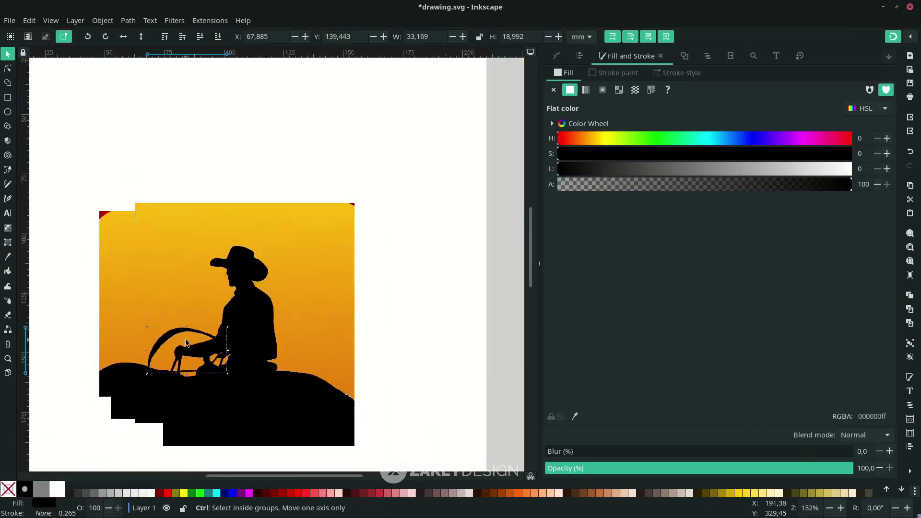
pyautogui.scroll(-2, 249, 331)
pyautogui.click(474, 303)
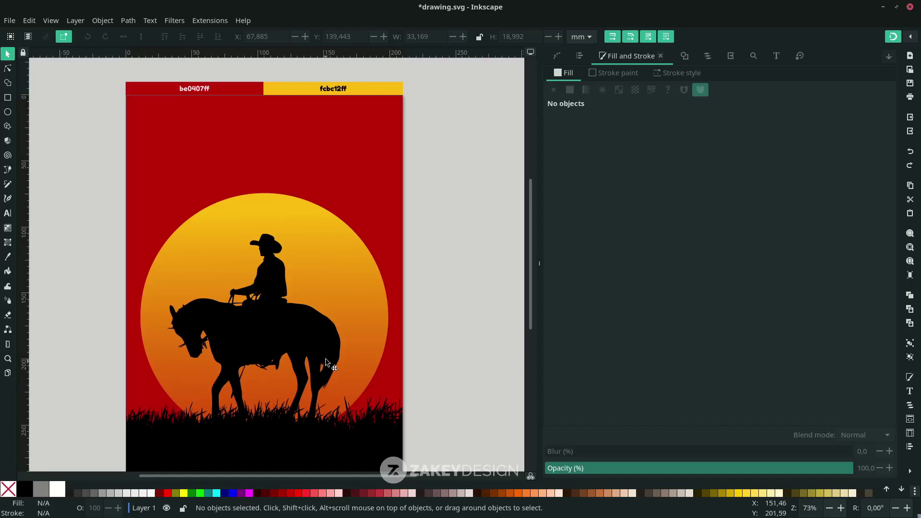
# - Delete four nodes along the horse's back to smooth its outline, then fit the page in view
pyautogui.doubleClick(331, 344)
pyautogui.scroll(4, 330, 344)
pyautogui.moveTo(270, 212); pyautogui.dragTo(359, 291)
pyautogui.press('Delete')
pyautogui.press('5')
pyautogui.press('s')
pyautogui.press('Escape')
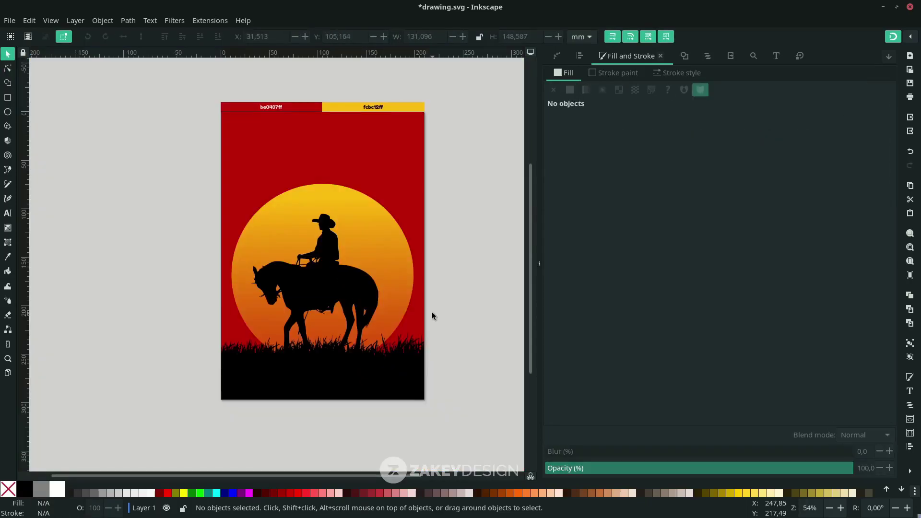